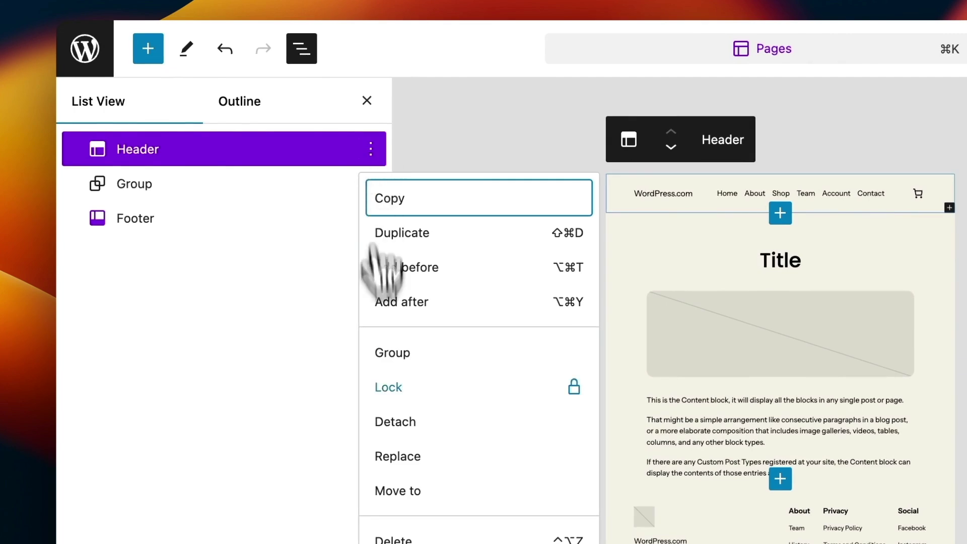
# Step: Replace the header with the 'Header stack: center' pattern, after trying the dark simple header
pyautogui.click(396, 438)
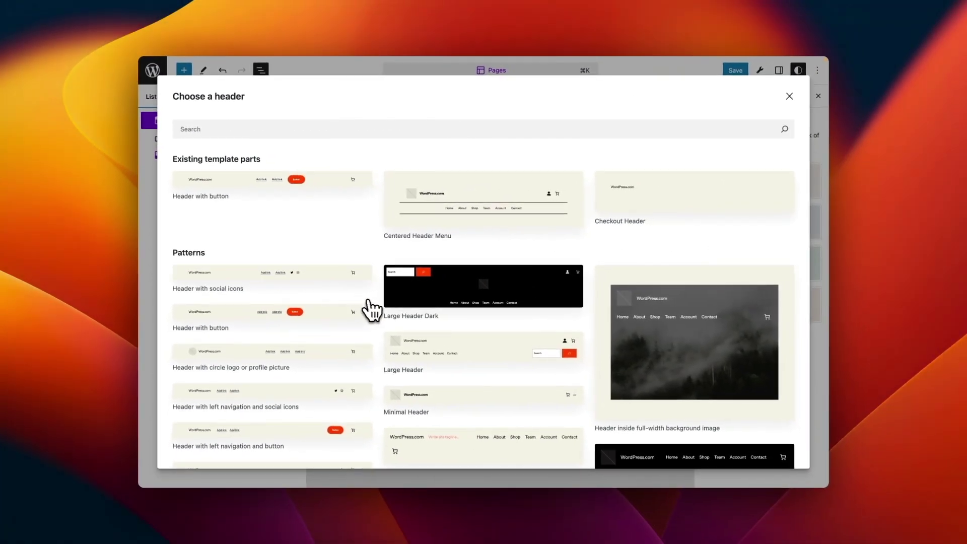
pyautogui.press('Escape')
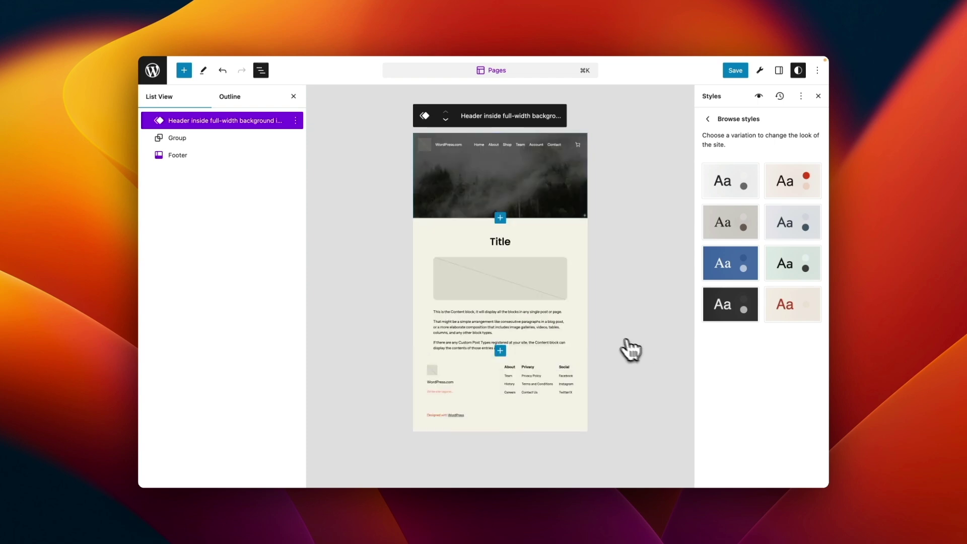
pyautogui.click(296, 121)
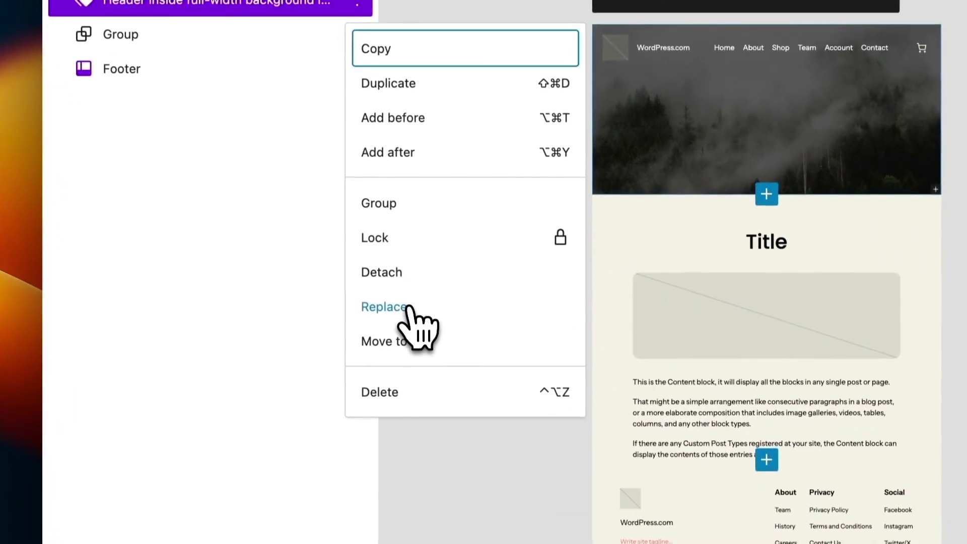
pyautogui.click(323, 272)
pyautogui.scroll(-1, 325, 291)
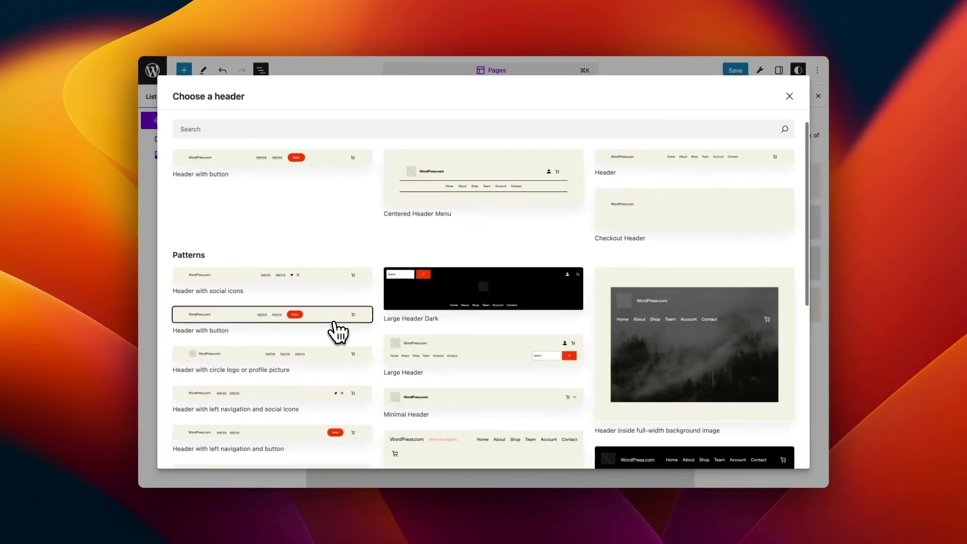
pyautogui.scroll(-2, 332, 318)
pyautogui.scroll(-1, 339, 333)
pyautogui.scroll(-2, 454, 317)
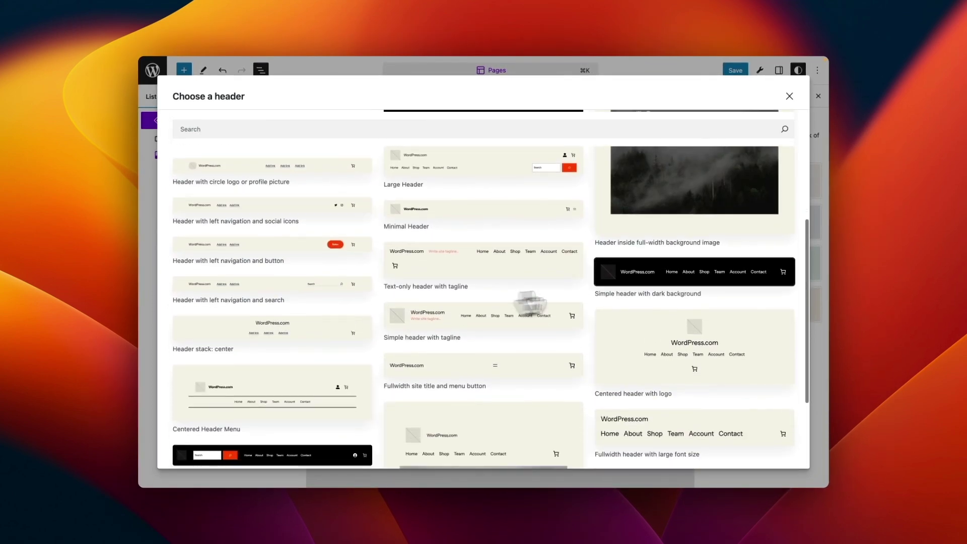
pyautogui.click(626, 280)
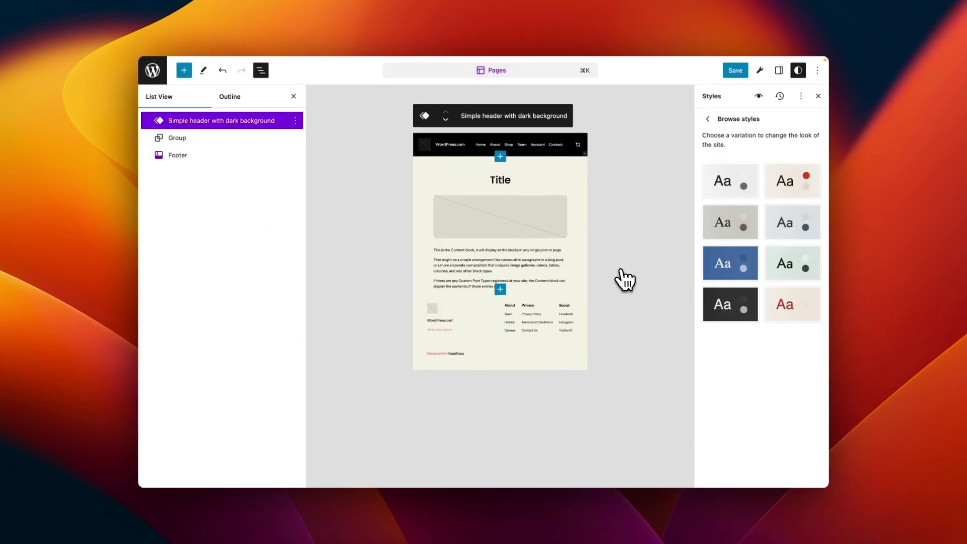
pyautogui.click(295, 123)
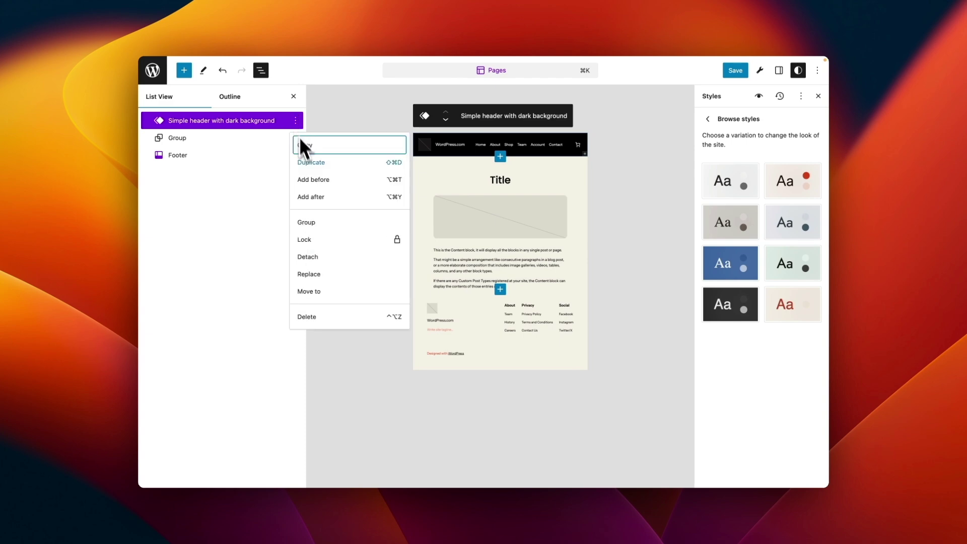
pyautogui.click(317, 255)
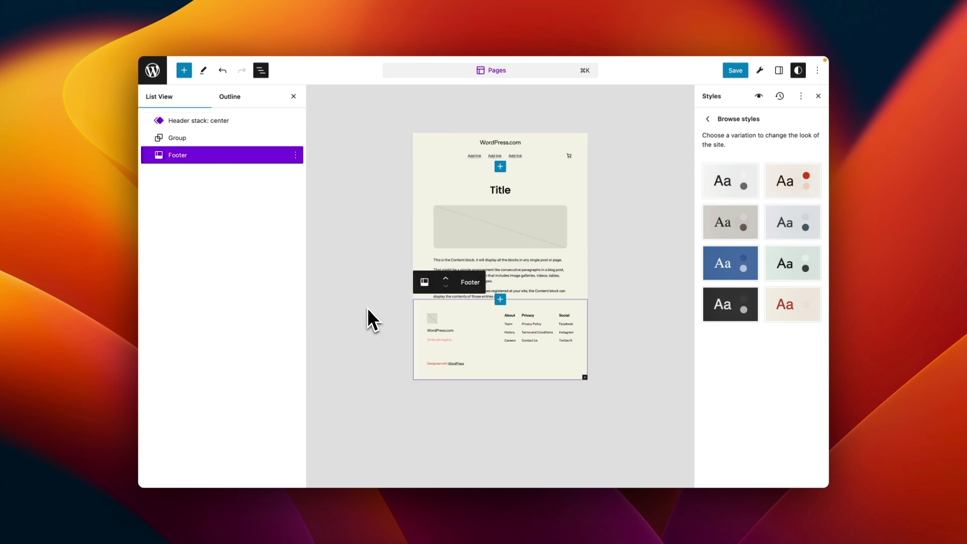
# Step: Replace the footer with the full-width dark three-column footer pattern
pyautogui.click(294, 155)
pyautogui.click(308, 309)
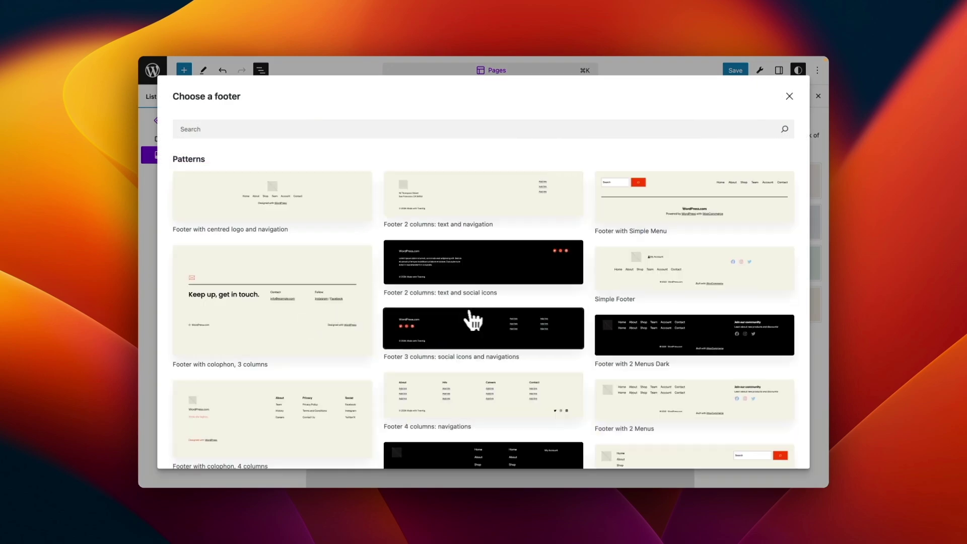
pyautogui.scroll(-3, 484, 327)
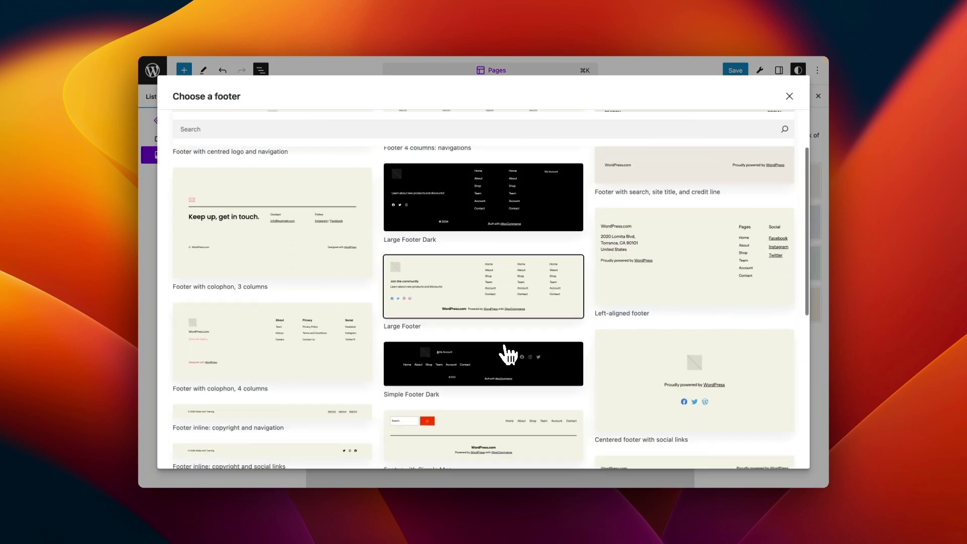
pyautogui.scroll(-3, 503, 352)
pyautogui.scroll(-2, 505, 352)
pyautogui.scroll(-2, 507, 352)
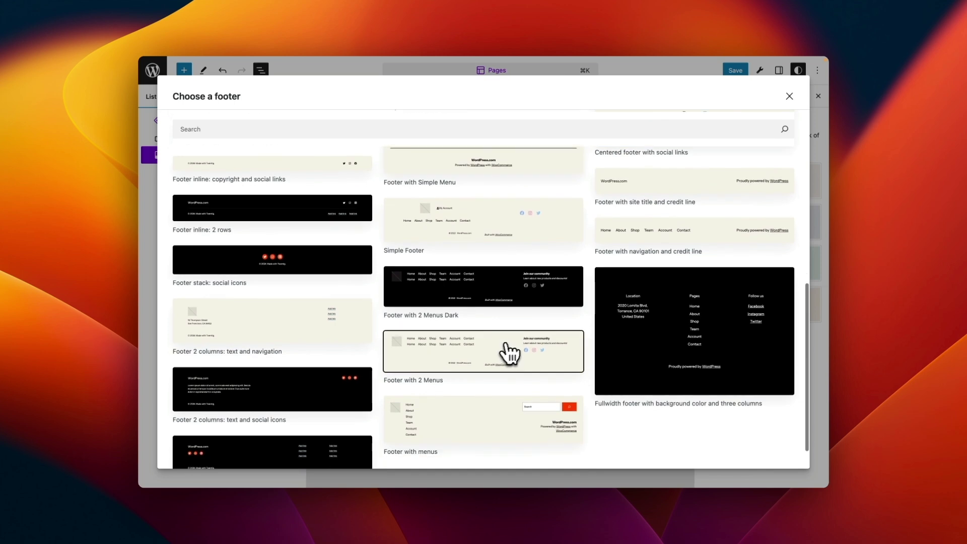
pyautogui.press('Escape')
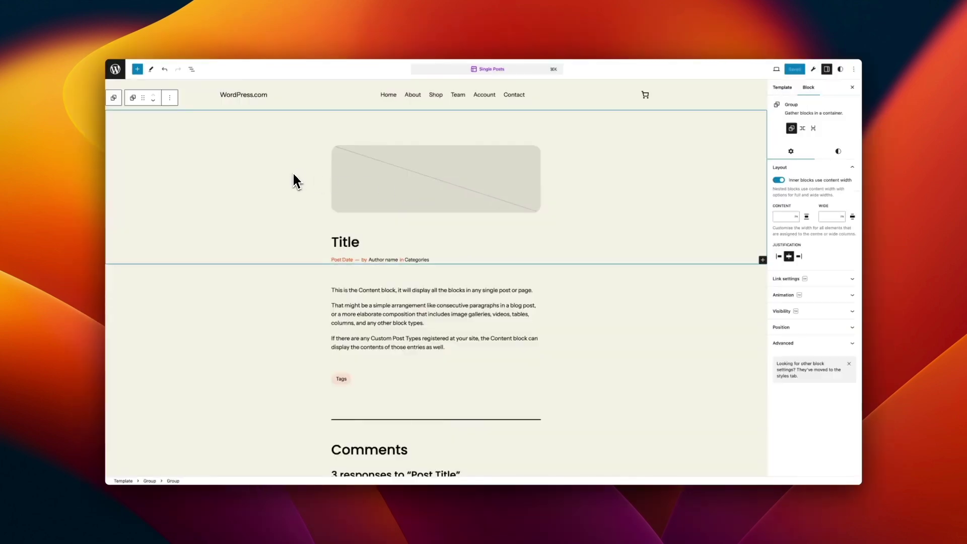
# Step: Delete the featured image group and add a full-height Cover block showing the featured image
pyautogui.press('Delete')
pyautogui.click(152, 99)
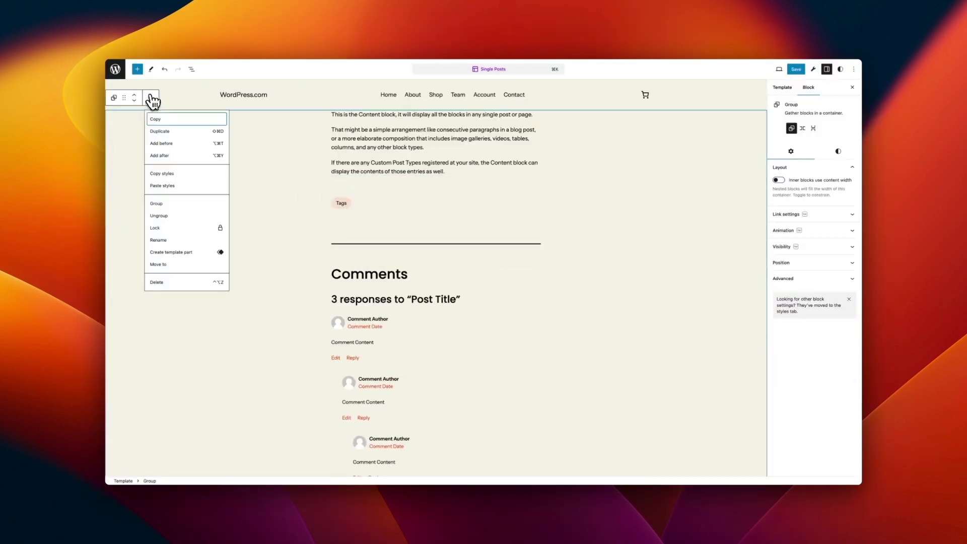
pyautogui.click(168, 156)
pyautogui.write('/cove')
pyautogui.press('Return')
pyautogui.click(220, 145)
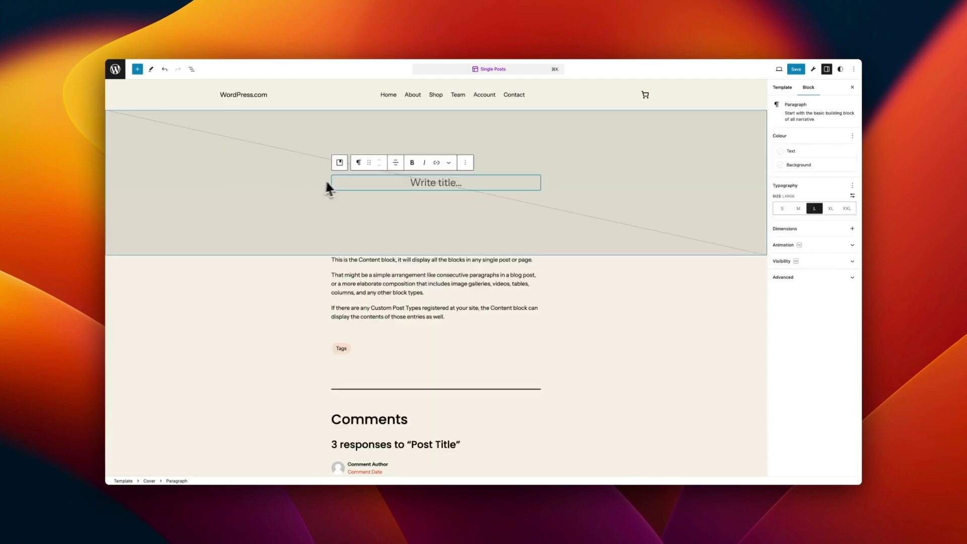
pyautogui.click(188, 99)
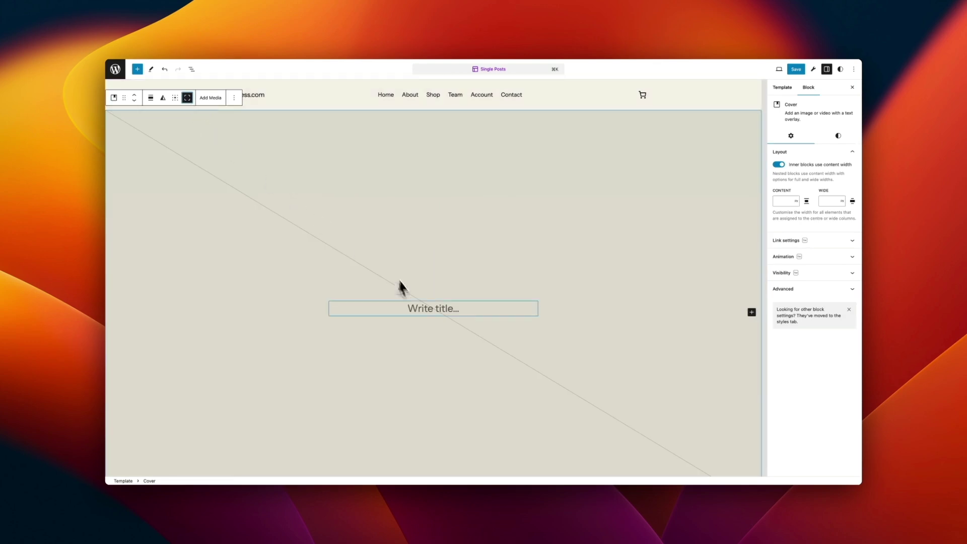
# Step: Replace the cover's placeholder text with the post Title block and view its styles
pyautogui.click(422, 310)
pyautogui.write('/')
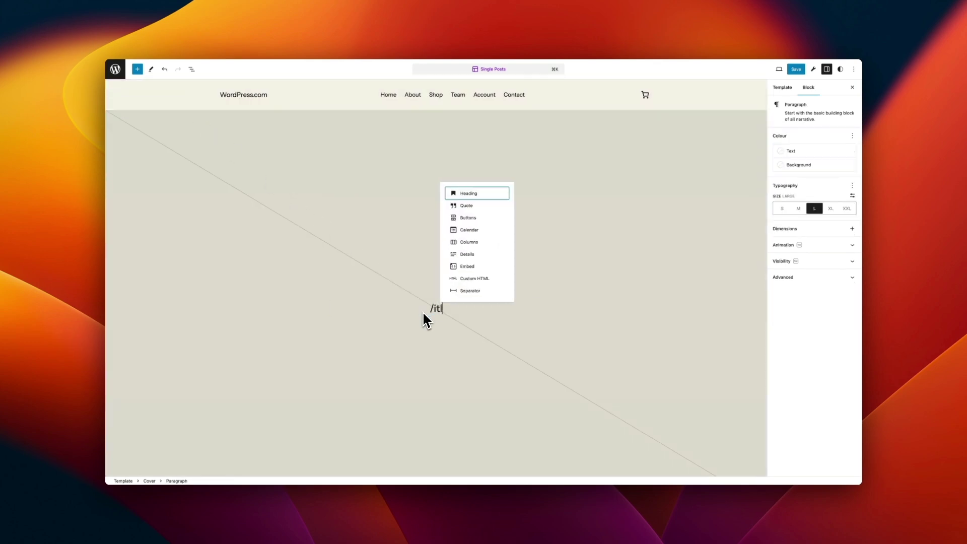
pyautogui.write('ti')
pyautogui.press('Return')
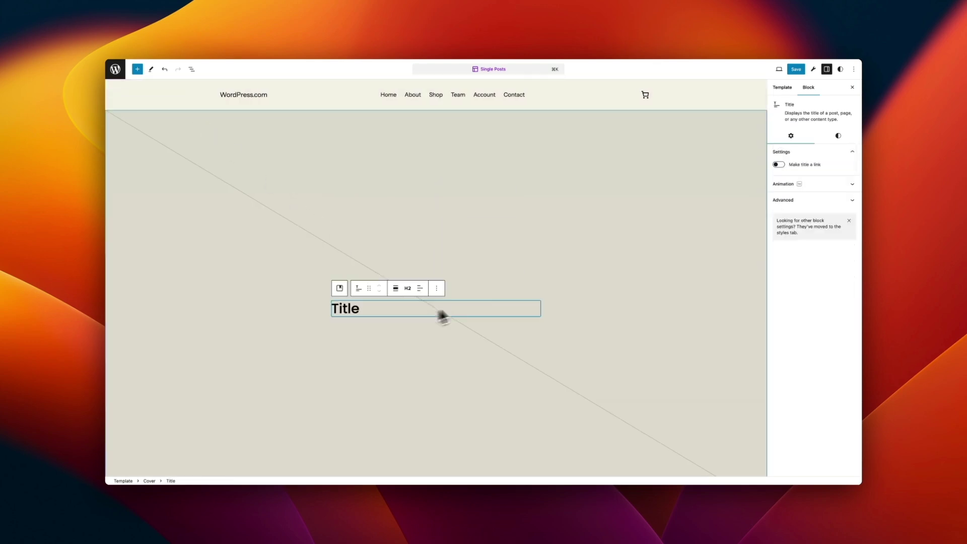
pyautogui.click(840, 137)
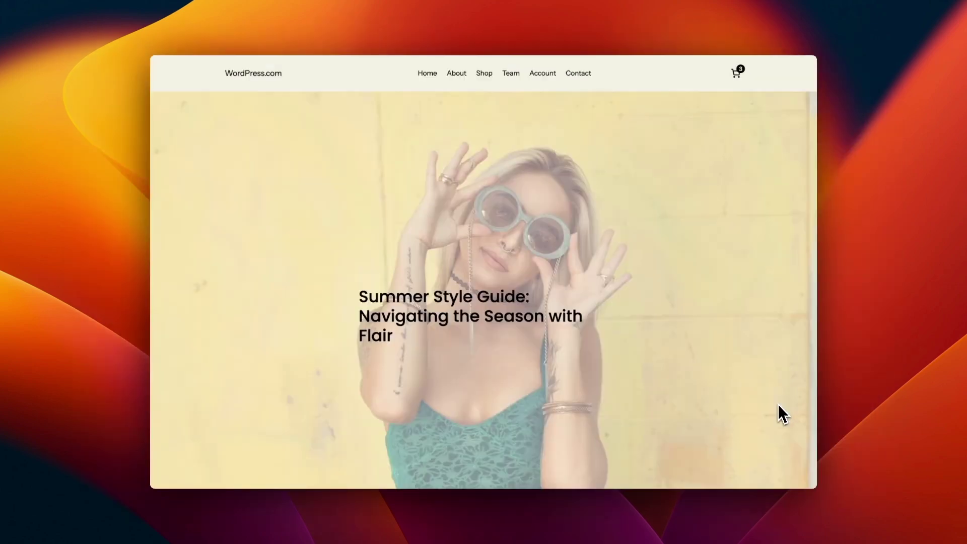
pyautogui.scroll(-3, 779, 405)
pyautogui.scroll(-3, 778, 405)
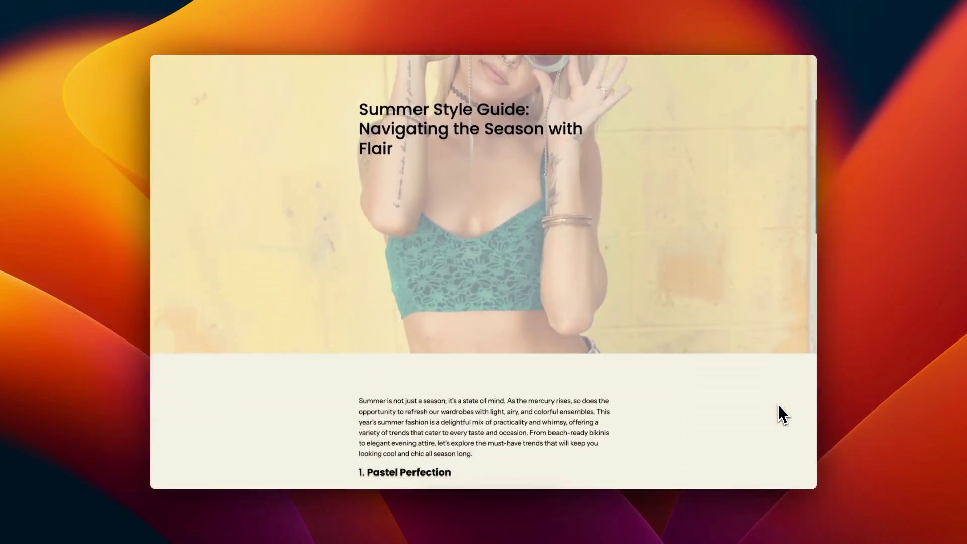
pyautogui.scroll(-1, 778, 406)
pyautogui.scroll(-5, 779, 406)
pyautogui.scroll(-3, 778, 406)
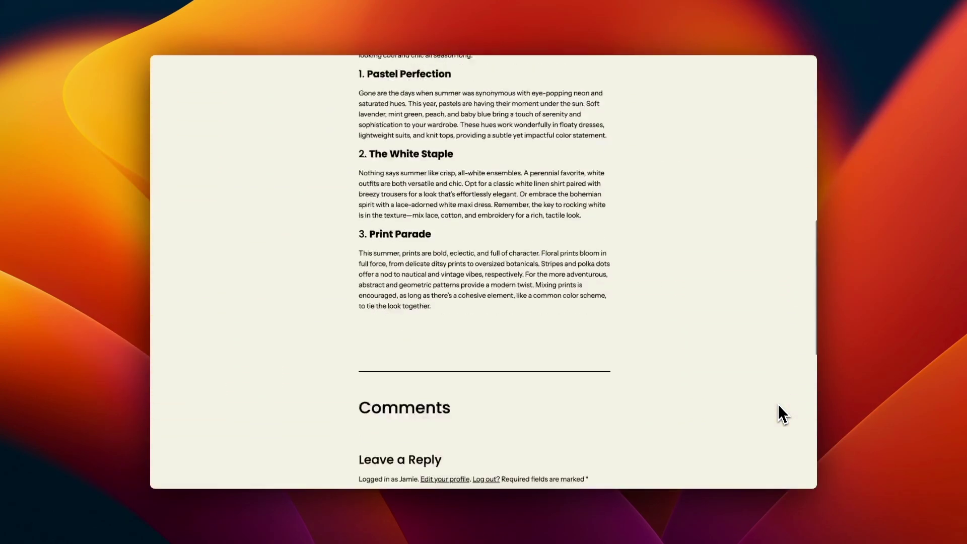
pyautogui.scroll(-2, 778, 405)
pyautogui.scroll(5, 778, 414)
pyautogui.scroll(8, 778, 414)
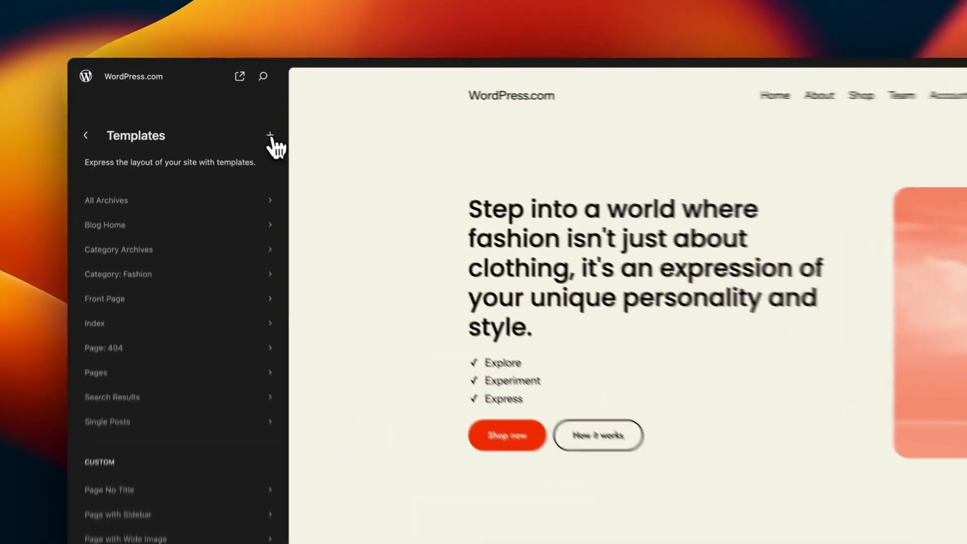
# Step: Add the Single item: Movie template, then start a Custom template ready to name
pyautogui.click(216, 101)
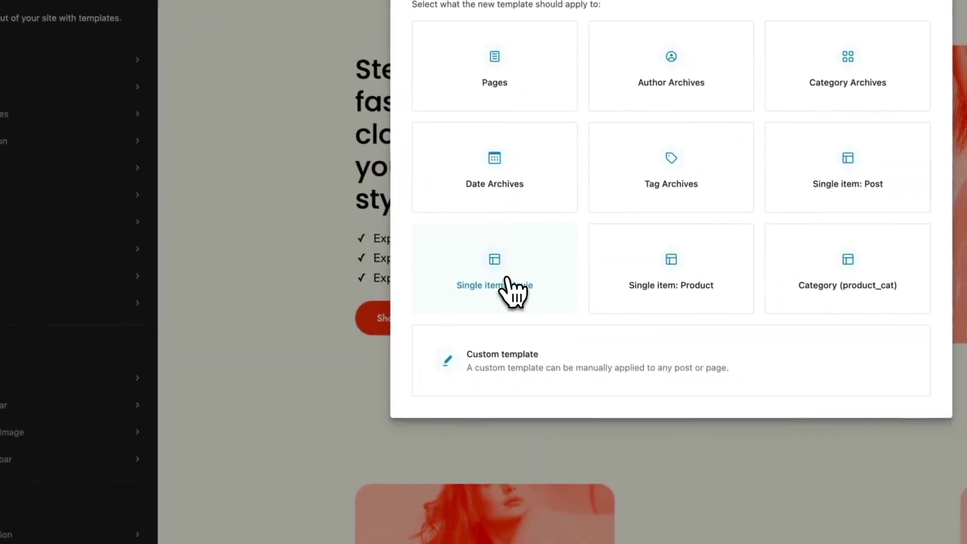
pyautogui.click(639, 423)
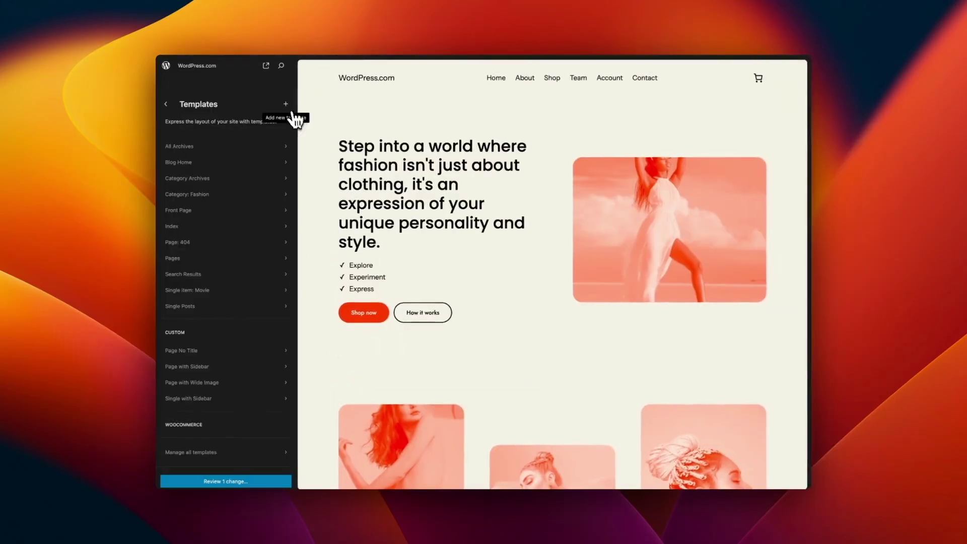
pyautogui.click(287, 106)
pyautogui.click(416, 326)
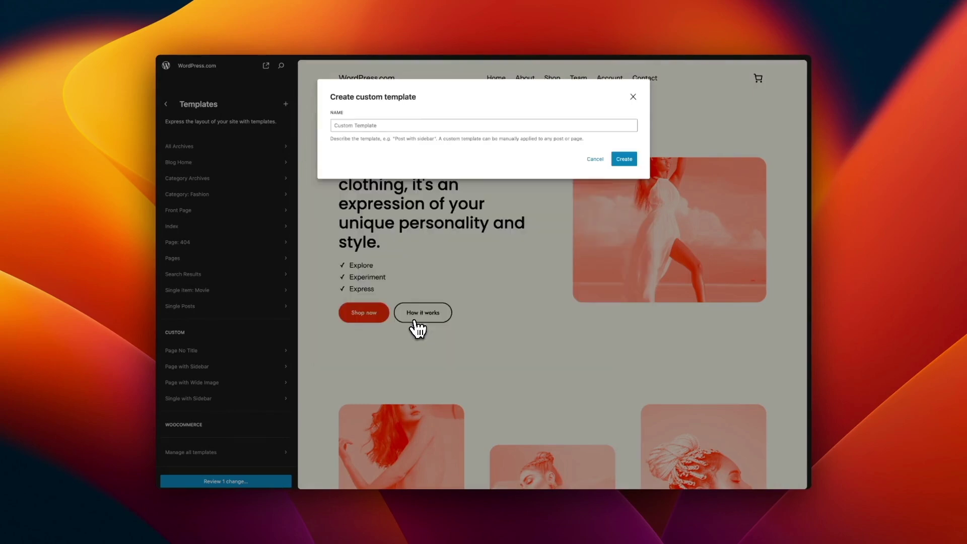
pyautogui.click(403, 127)
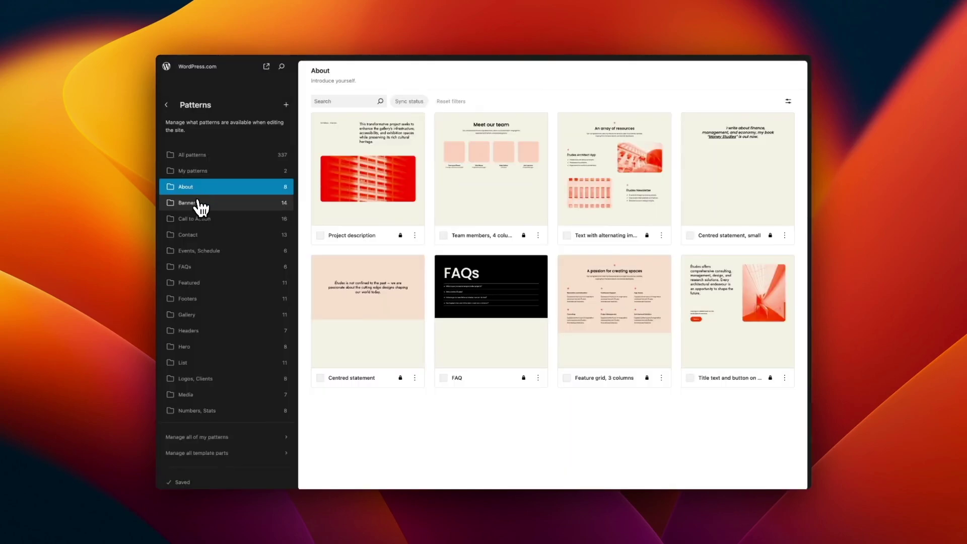
# Step: View the Banners, Call to Action, Contact, Events and FAQs patterns, then lock the 56.54% heading
pyautogui.click(199, 203)
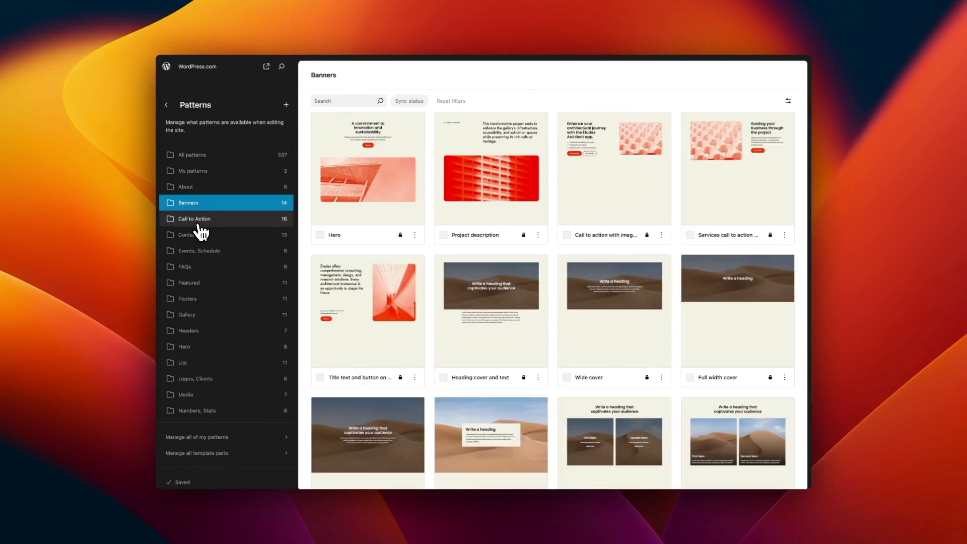
pyautogui.click(199, 225)
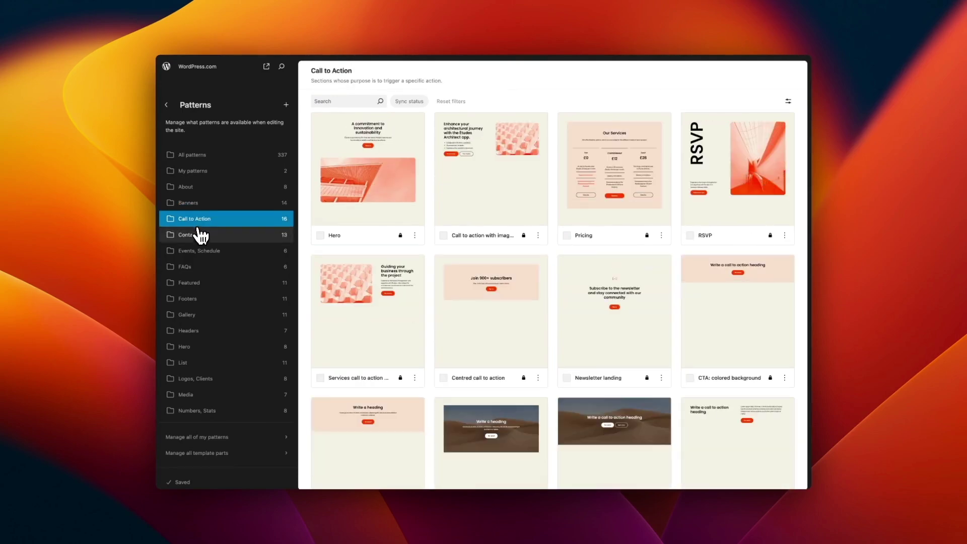
pyautogui.click(200, 240)
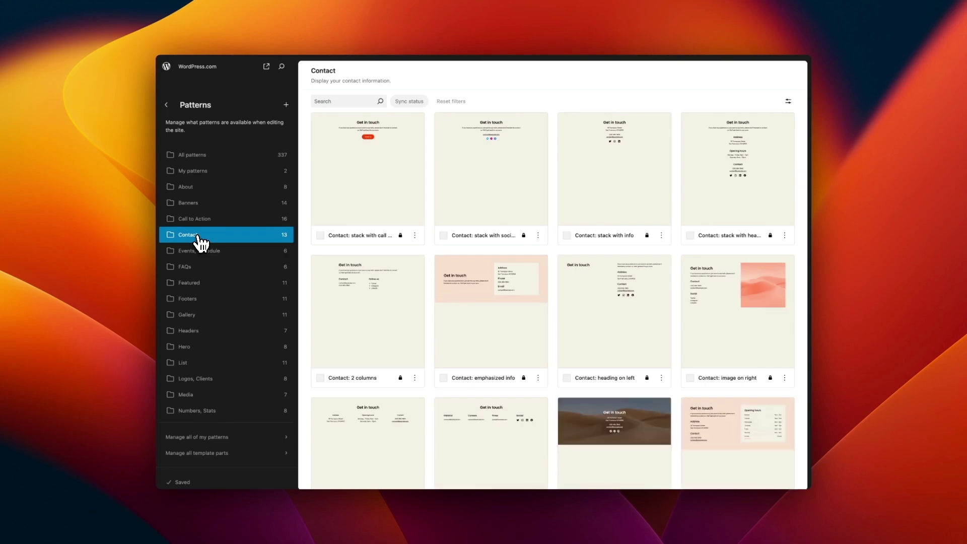
pyautogui.click(202, 257)
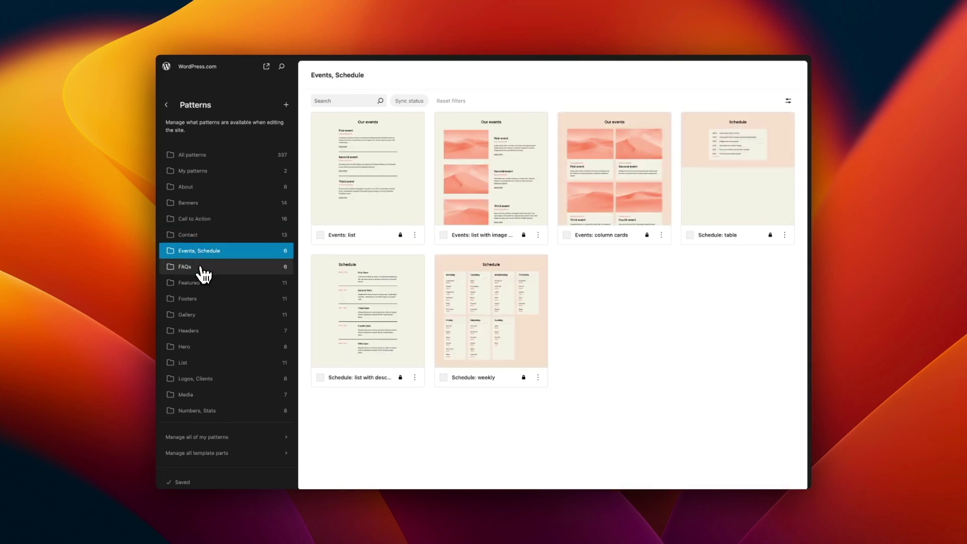
pyautogui.click(203, 272)
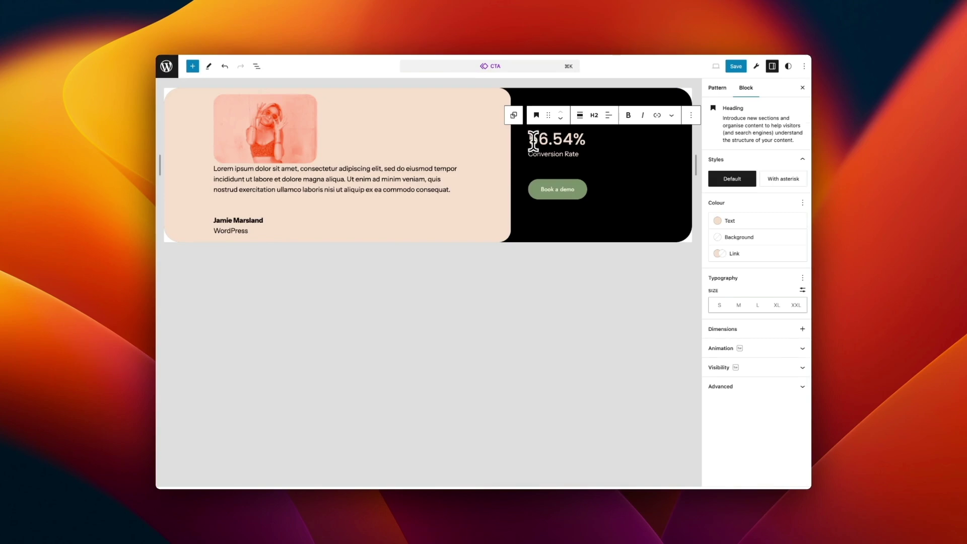
pyautogui.click(689, 117)
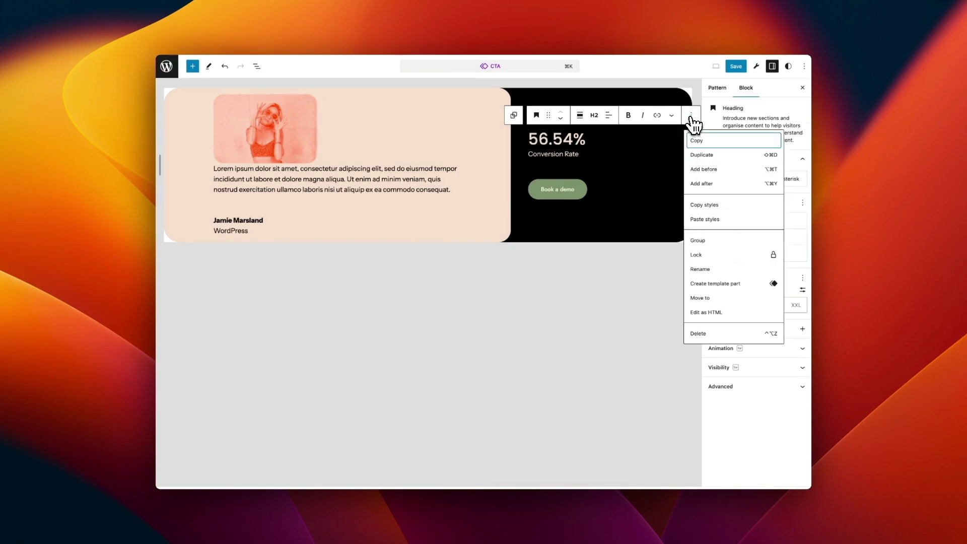
pyautogui.click(707, 257)
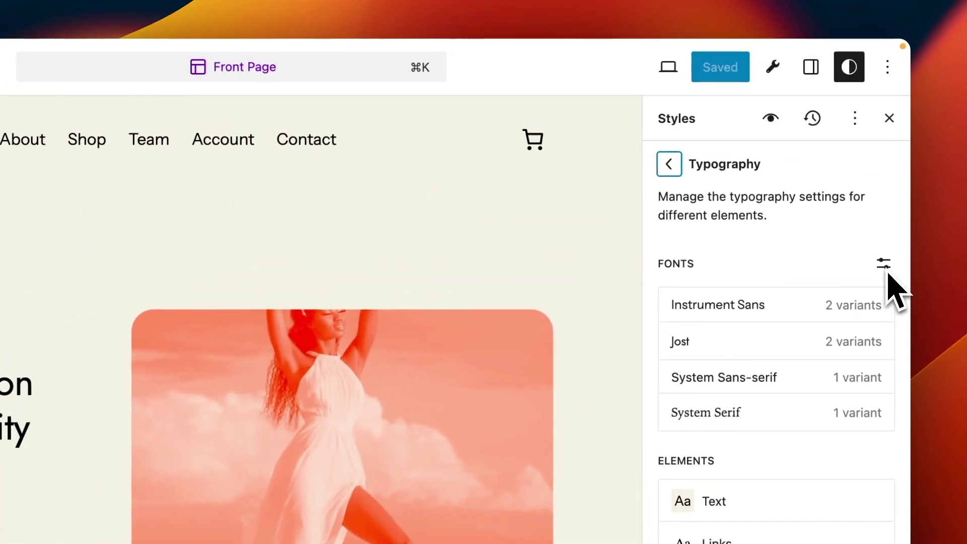
# Step: In the font library, check the Upload tab, then select Poppins 500 normal to install
pyautogui.click(886, 268)
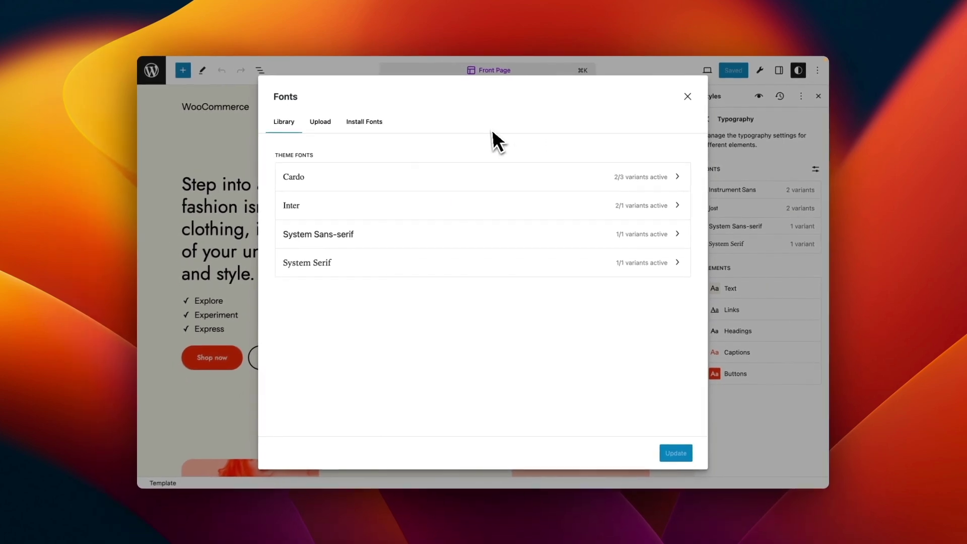
pyautogui.click(322, 122)
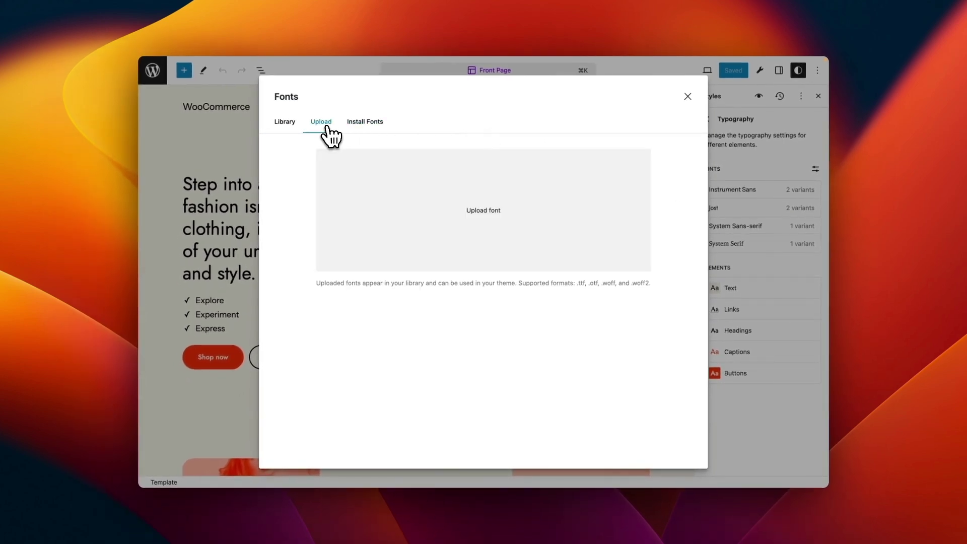
pyautogui.write('poppins')
pyautogui.click(341, 225)
pyautogui.scroll(-1, 324, 295)
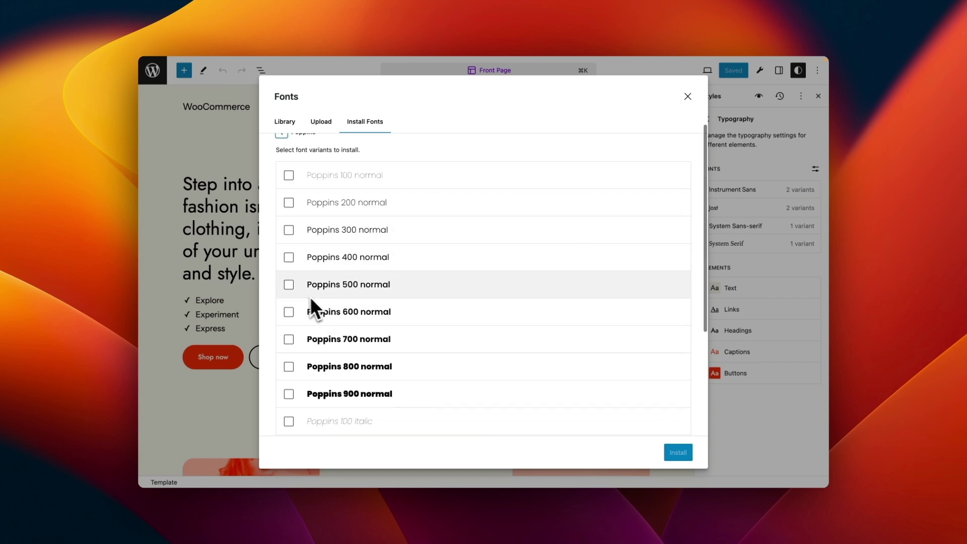
pyautogui.click(289, 286)
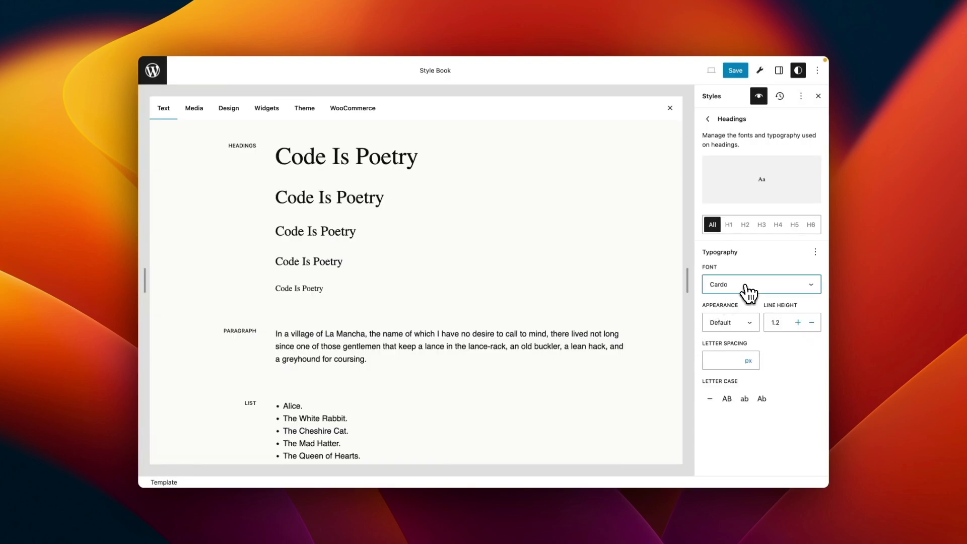
# Step: Set the heading font to System Sans-serif, after trying System Serif, with Semi Bold weight
pyautogui.click(746, 288)
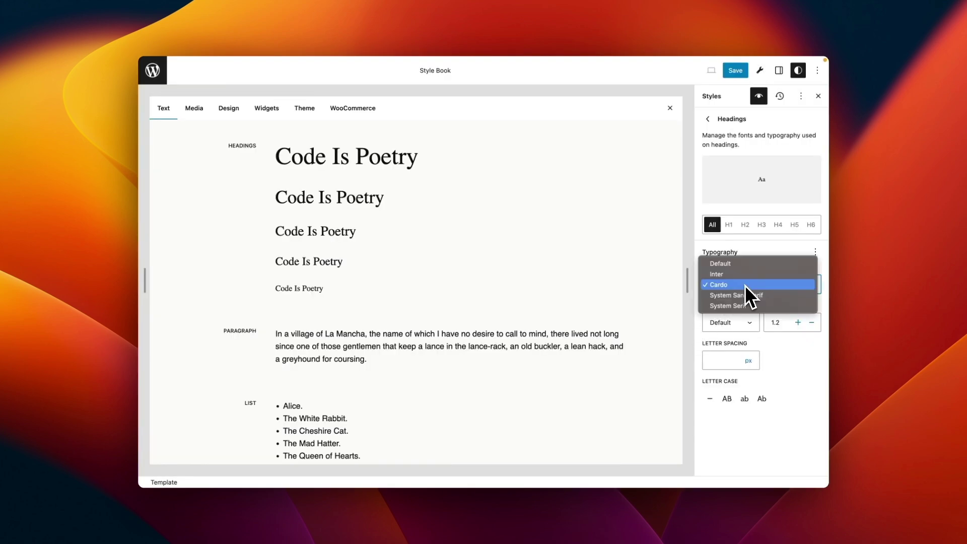
pyautogui.click(744, 285)
pyautogui.click(743, 287)
pyautogui.click(742, 277)
pyautogui.click(746, 322)
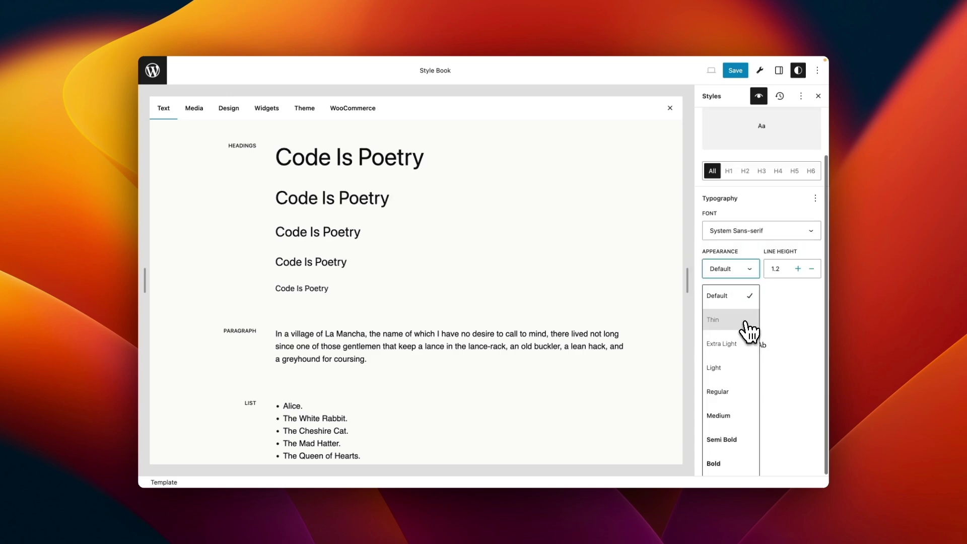
pyautogui.click(735, 425)
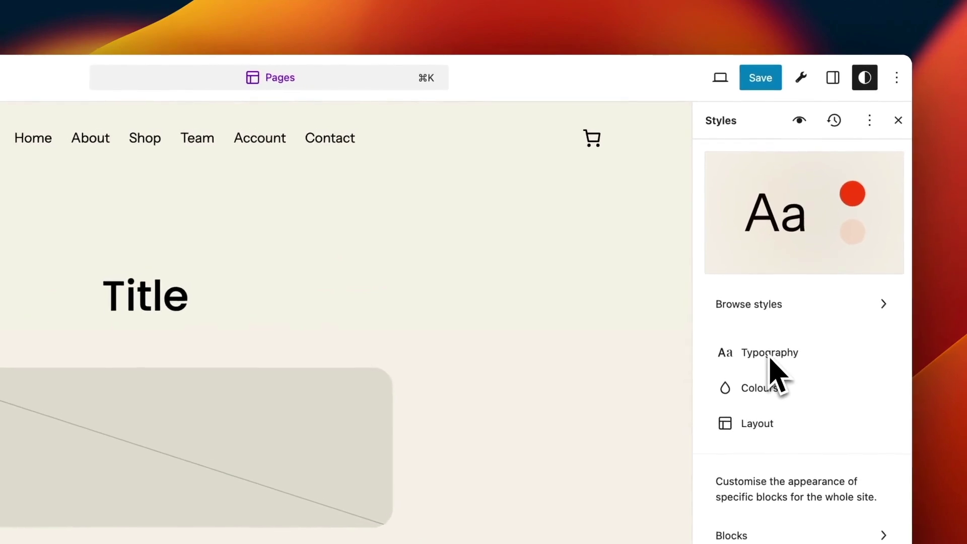
# Step: Look through the global Typography and Colours styles, ending on the Layout settings
pyautogui.click(769, 354)
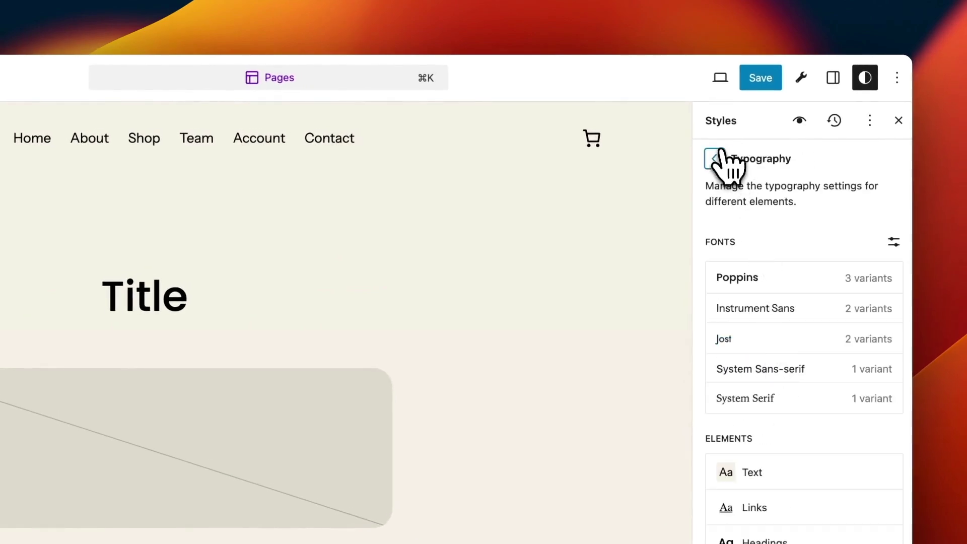
pyautogui.click(716, 160)
pyautogui.click(759, 387)
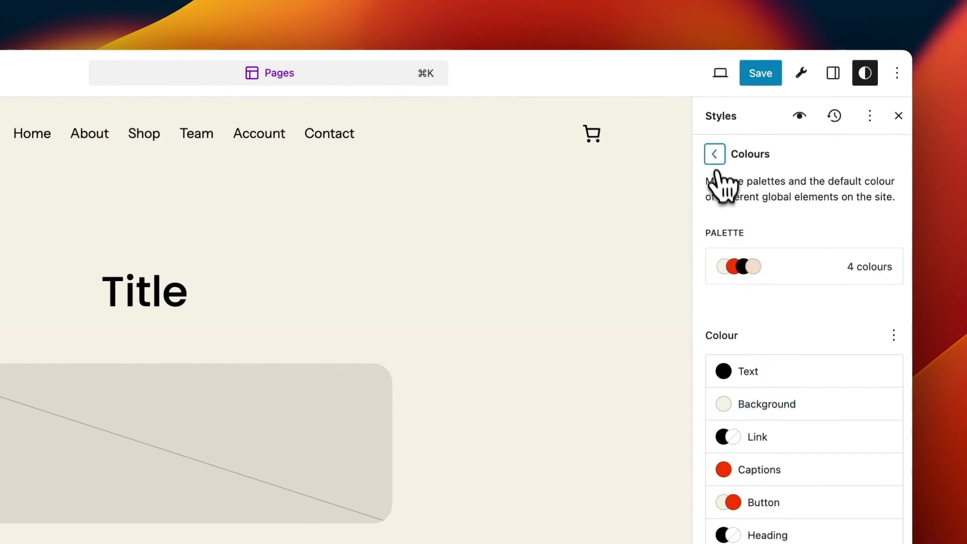
pyautogui.click(715, 157)
pyautogui.click(757, 399)
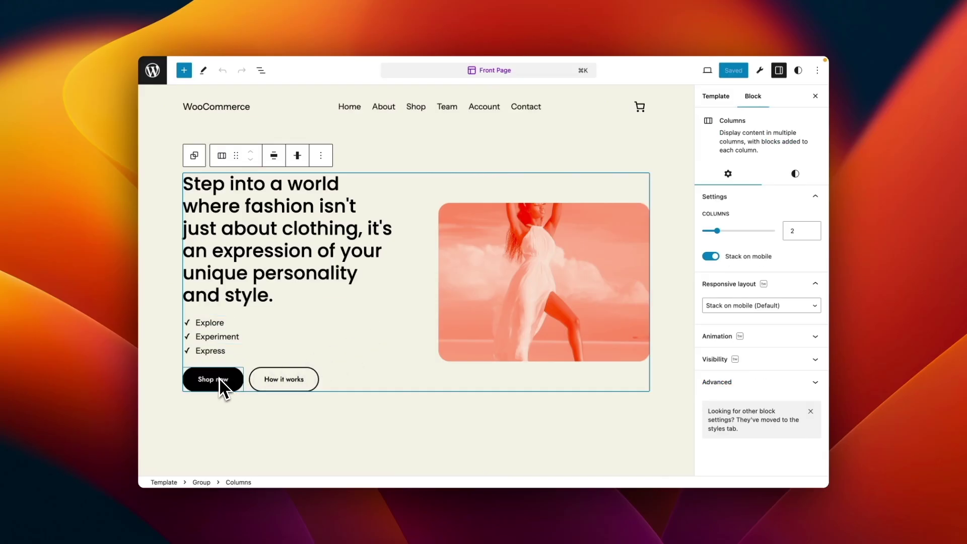
# Step: Give the Shop now button a black background
pyautogui.click(219, 382)
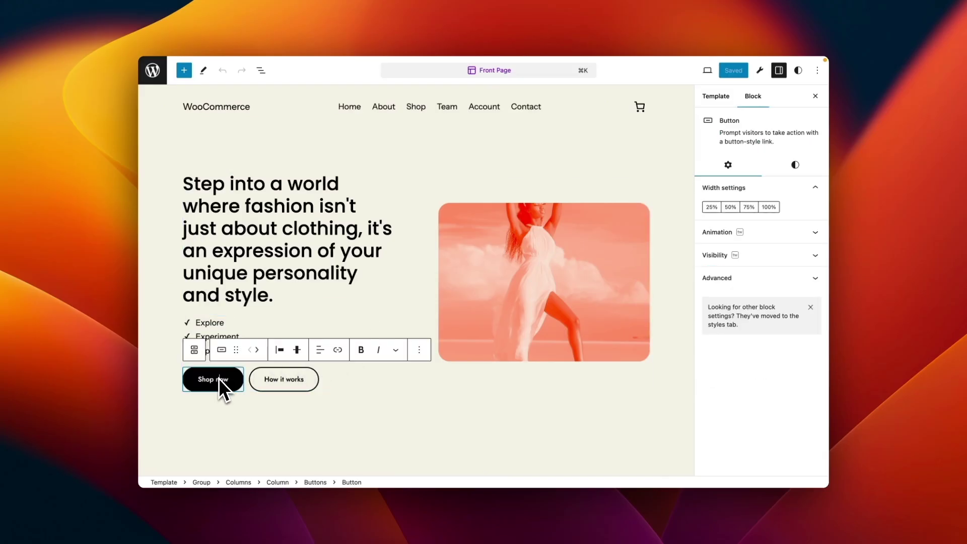
pyautogui.click(796, 167)
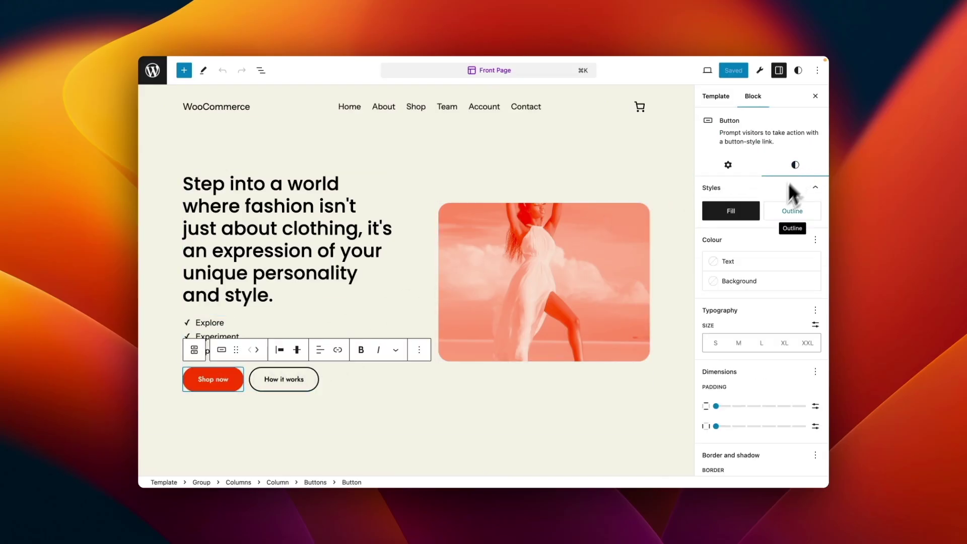
pyautogui.click(754, 283)
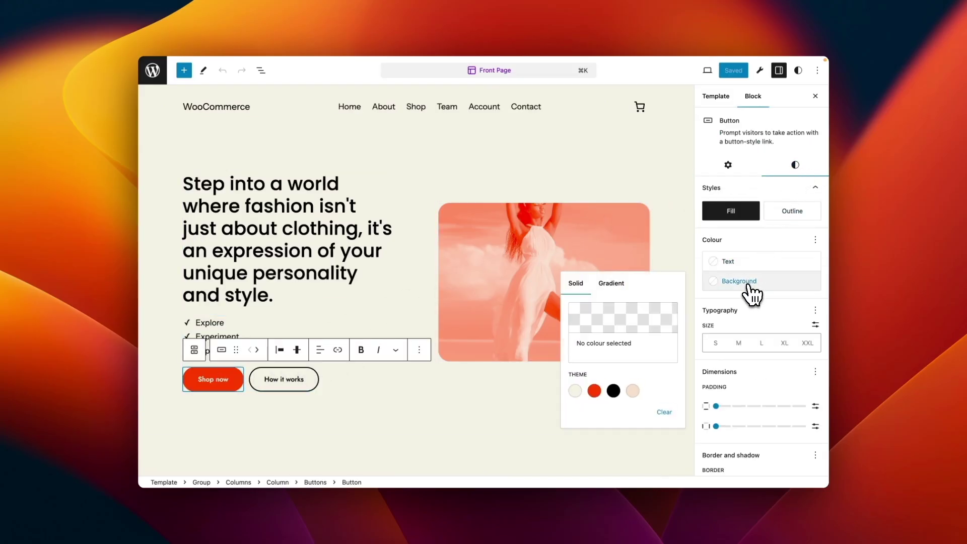
pyautogui.click(613, 391)
# Step: Apply the Shop now button's styles globally to all Button blocks from Advanced settings
pyautogui.click(728, 166)
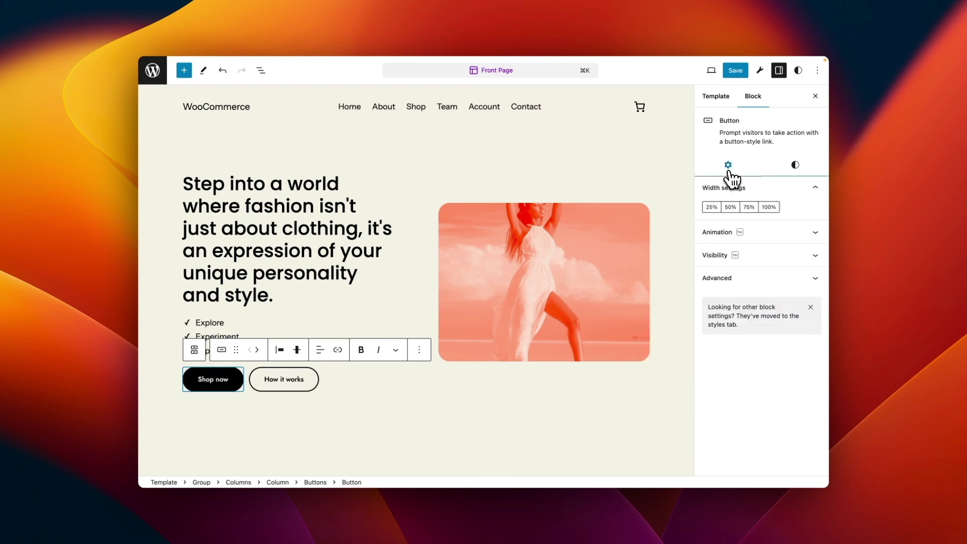
pyautogui.click(745, 279)
pyautogui.scroll(-5, 748, 347)
pyautogui.scroll(-1, 746, 364)
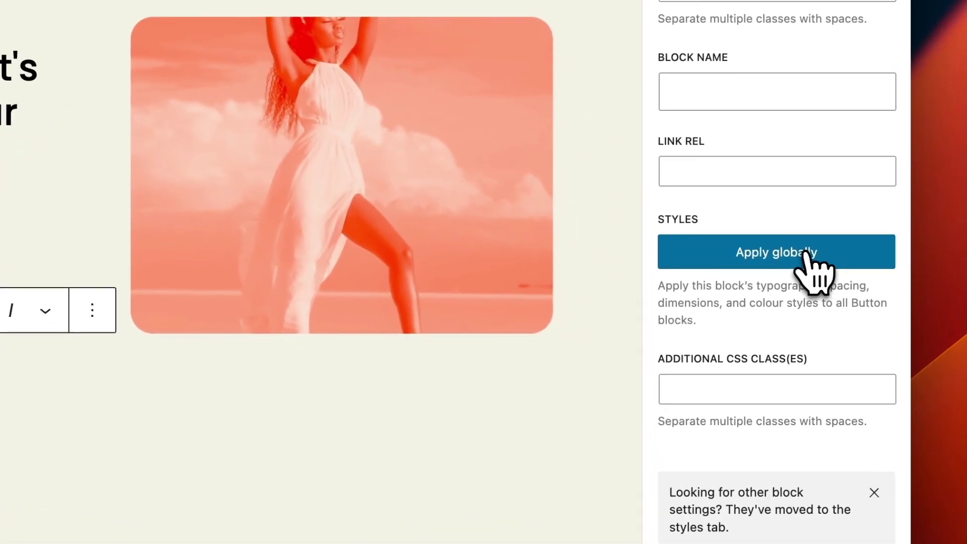
pyautogui.click(799, 319)
pyautogui.click(857, 248)
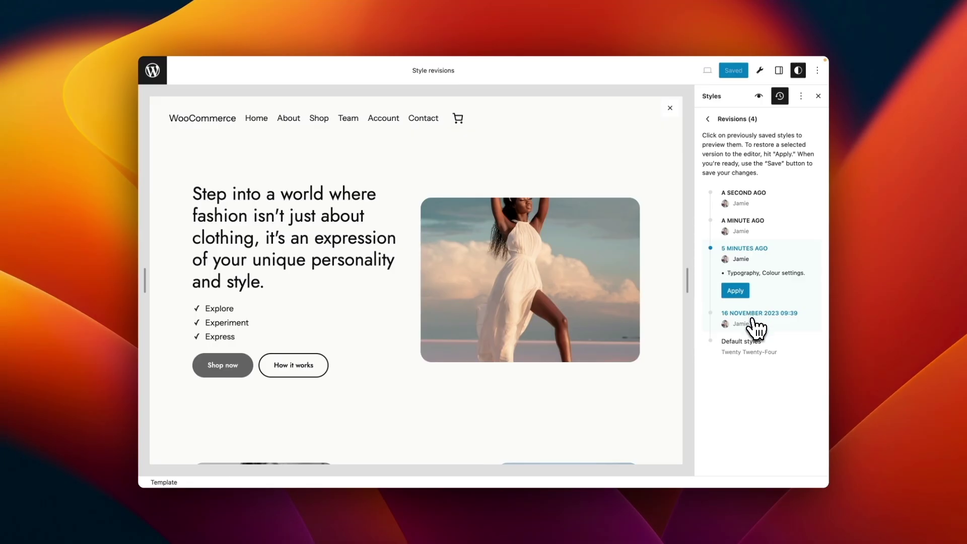
# Step: Preview the 16 November 2023 revision, default styles and recent revisions, ending on the latest
pyautogui.click(757, 325)
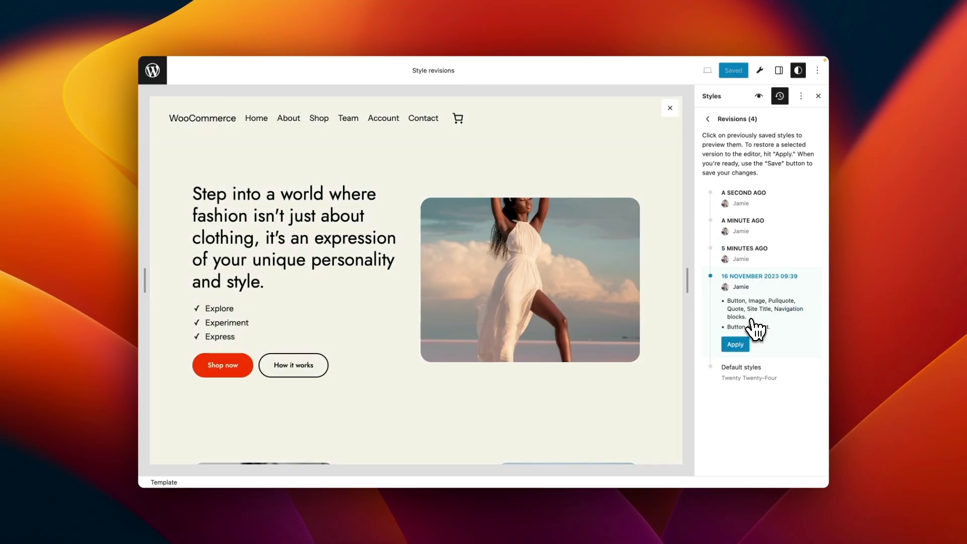
pyautogui.click(748, 367)
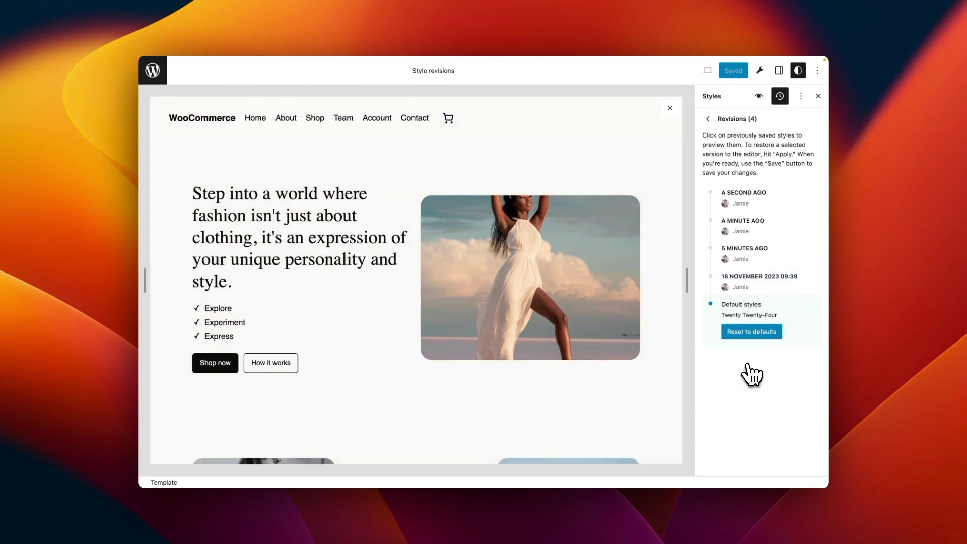
pyautogui.click(748, 288)
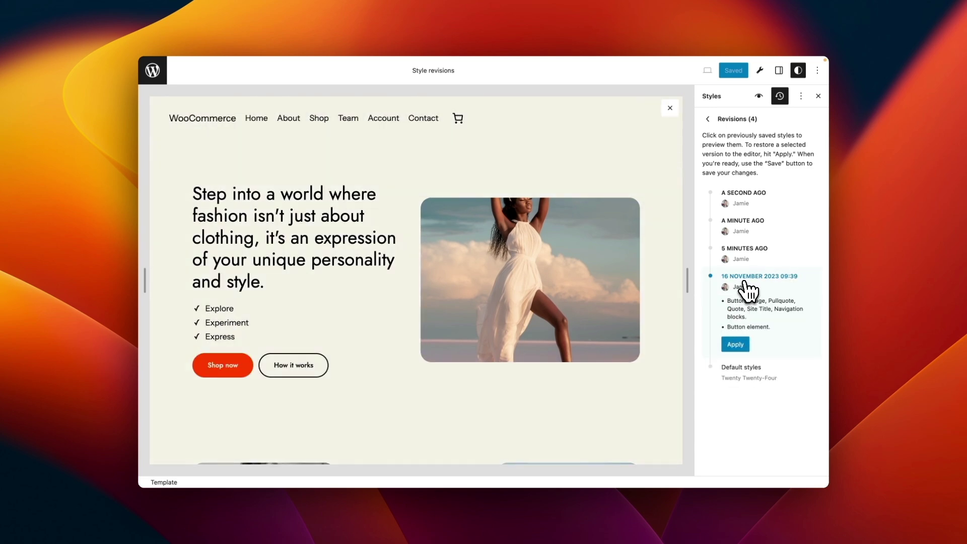
pyautogui.click(748, 257)
pyautogui.click(744, 230)
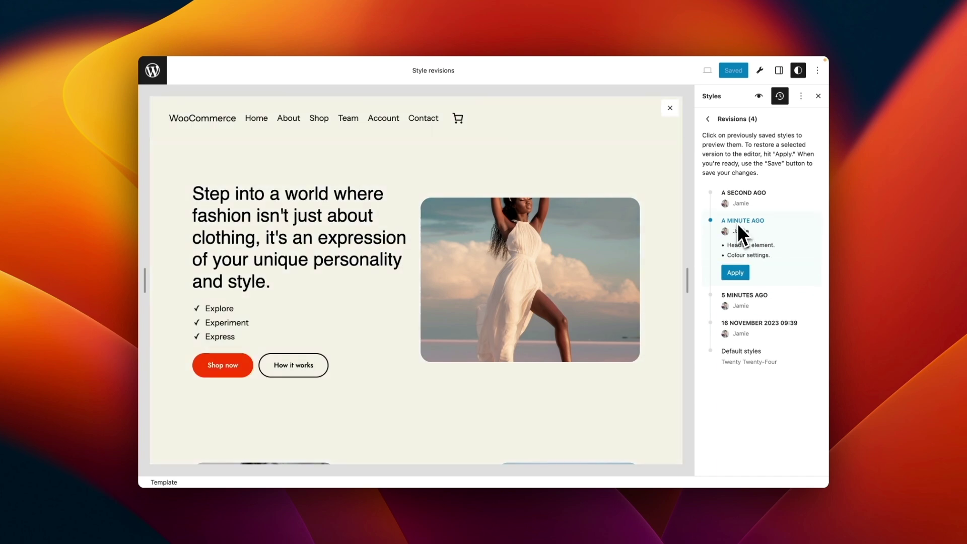
pyautogui.click(743, 206)
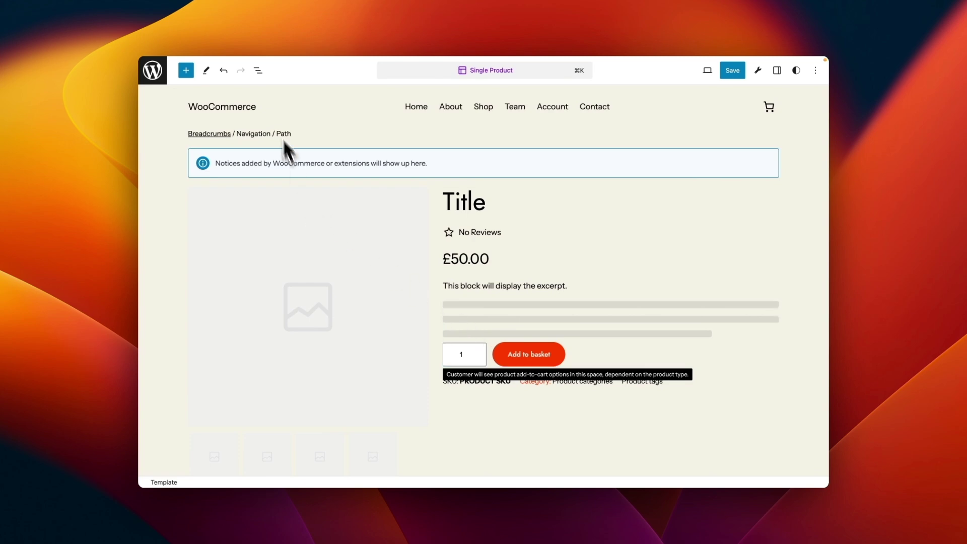
# Step: In List View, move the first column, which holds the product image, to the right
pyautogui.click(257, 70)
pyautogui.click(147, 136)
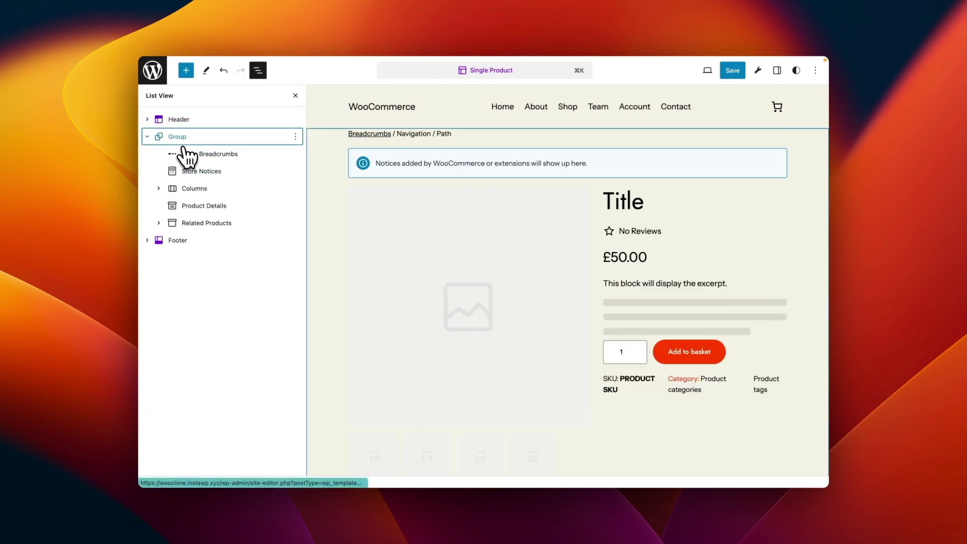
pyautogui.click(158, 188)
pyautogui.click(202, 206)
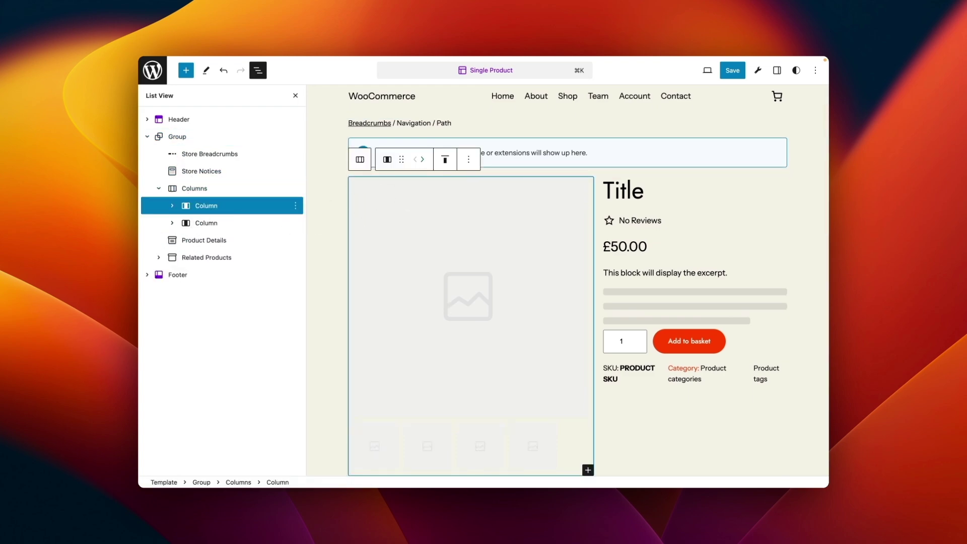
pyautogui.click(422, 159)
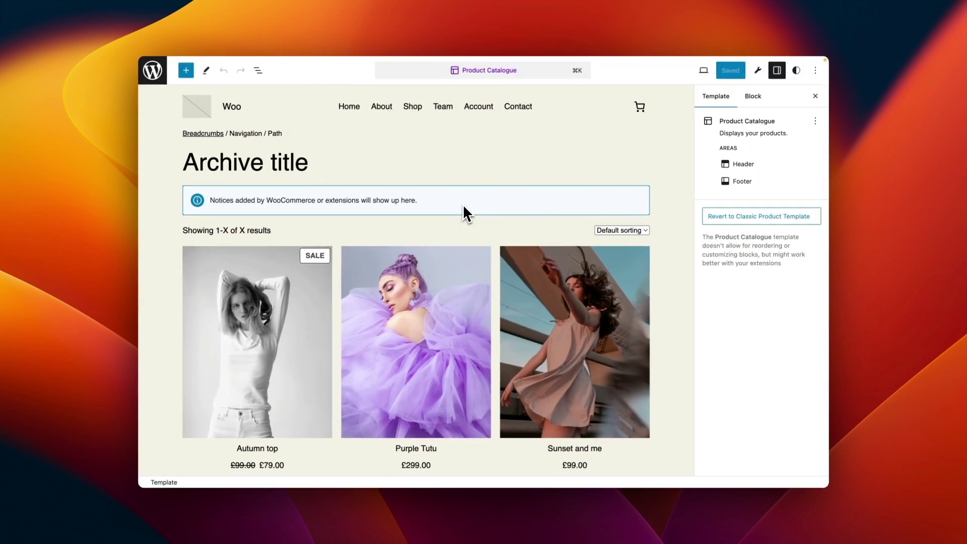
# Step: Add a Cover block with the braided-hair portrait below the store notice, and delete the Cart header
pyautogui.click(465, 213)
pyautogui.write('/cover')
pyautogui.press('Return')
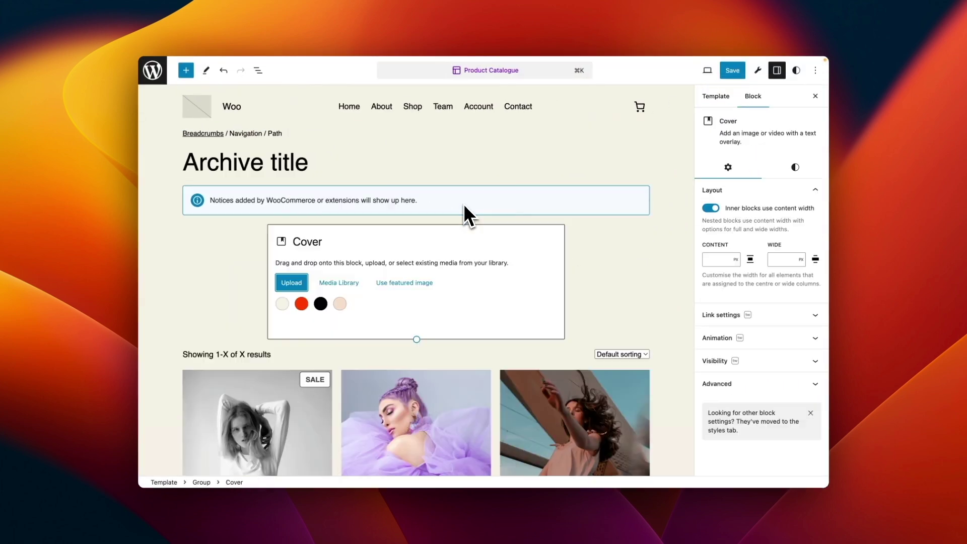
pyautogui.click(343, 287)
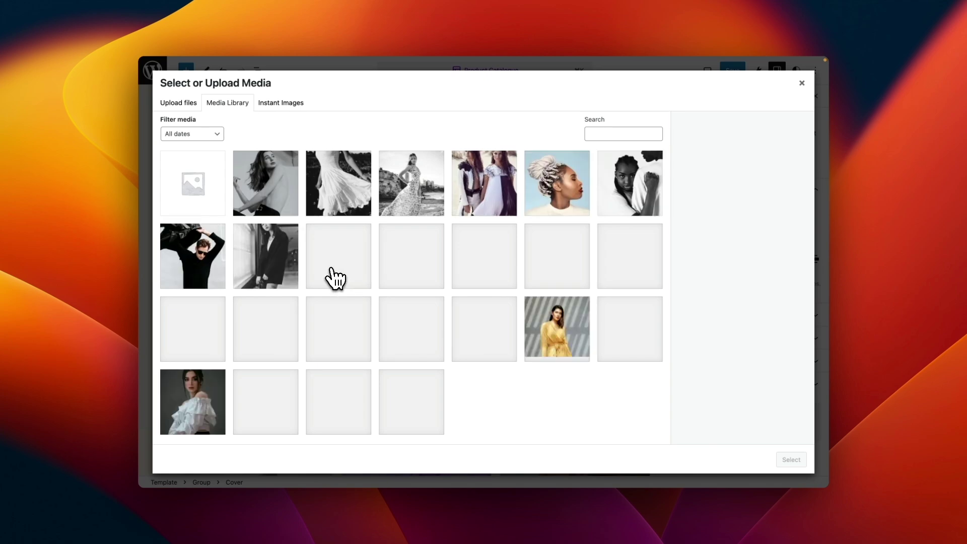
pyautogui.click(557, 184)
pyautogui.click(790, 460)
pyautogui.write('Summ')
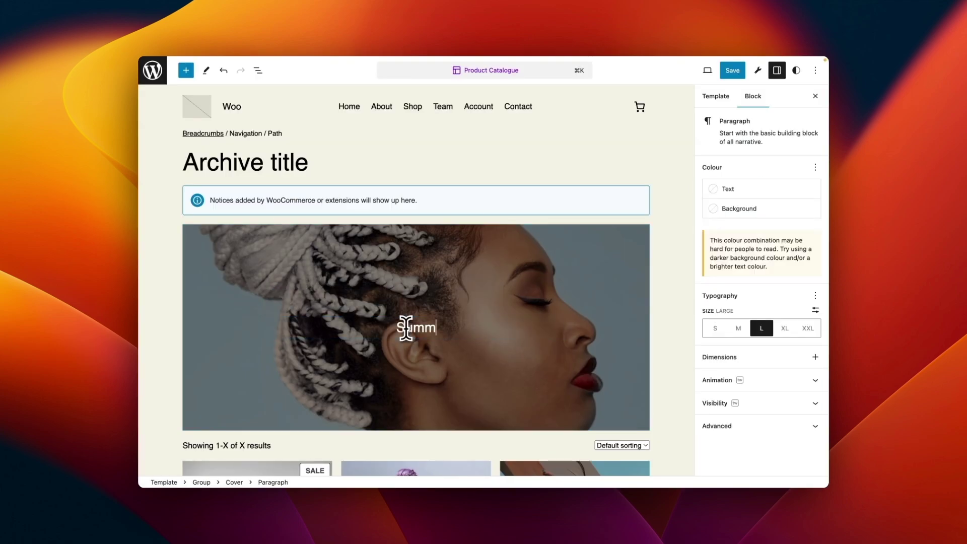
pyautogui.write('er sale now on')
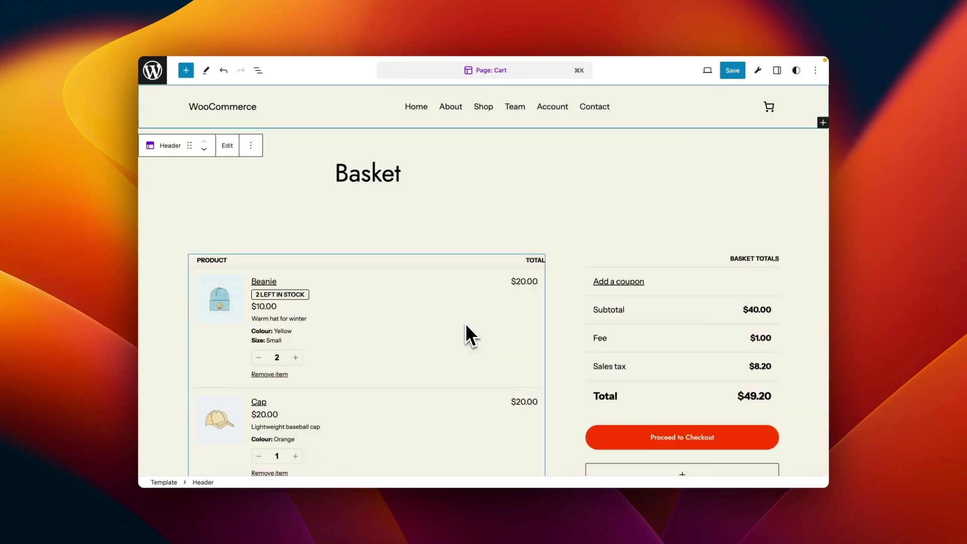
pyautogui.click(251, 146)
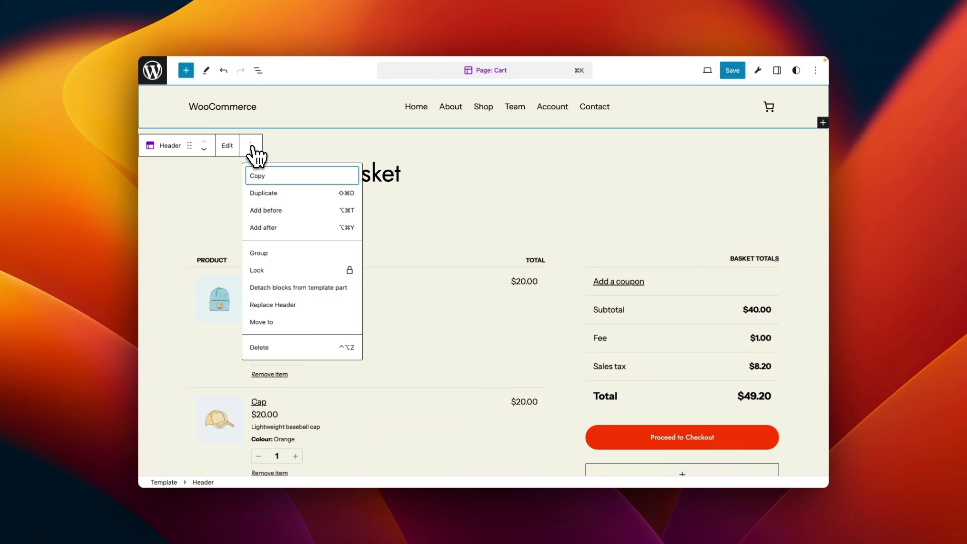
pyautogui.click(259, 348)
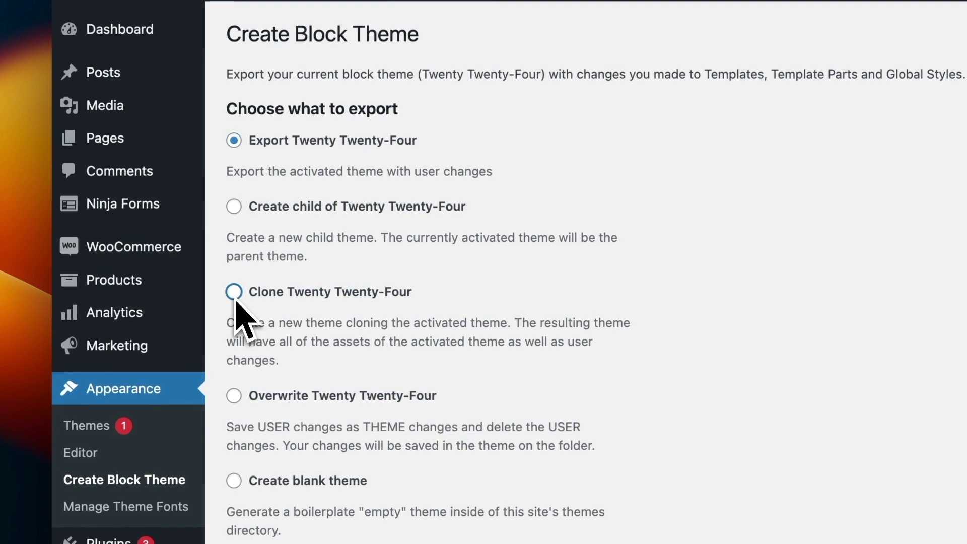
# Step: Select 'Clone Twenty Twenty-Four', name the theme Woohoo, and start its description
pyautogui.click(234, 295)
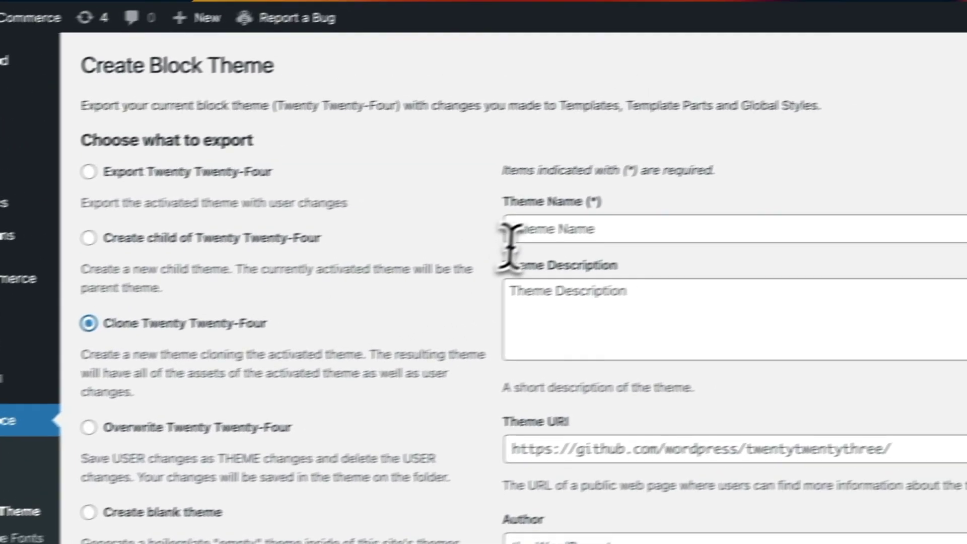
pyautogui.click(482, 239)
pyautogui.write('Woohoo')
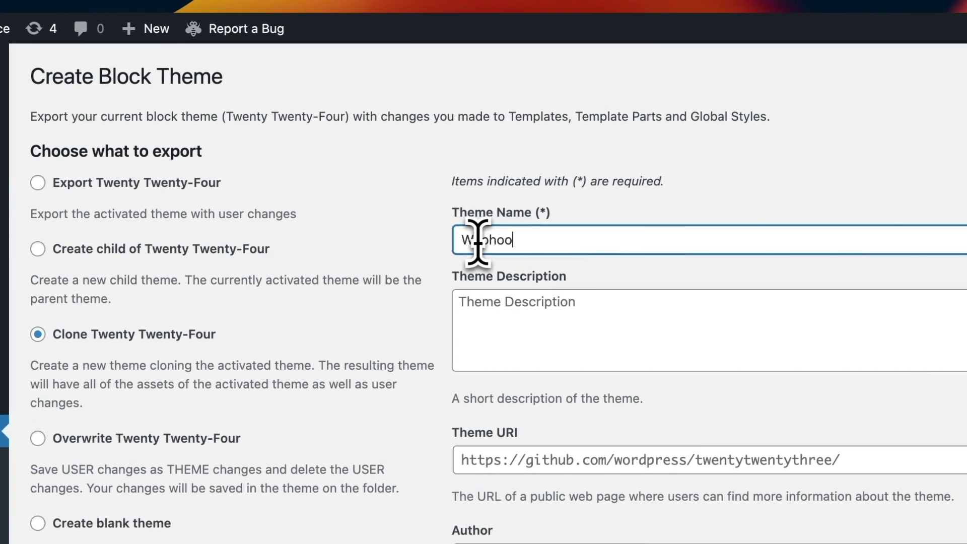
pyautogui.click(521, 303)
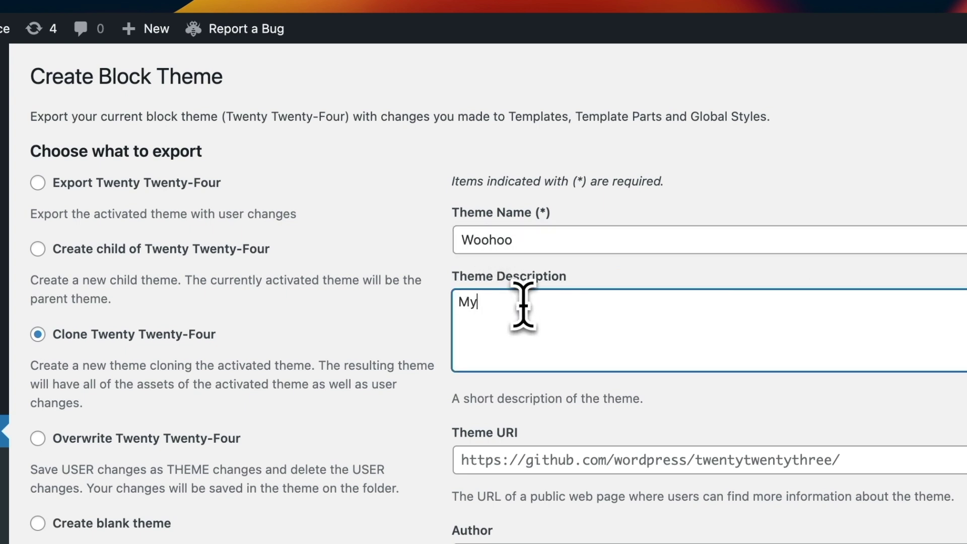